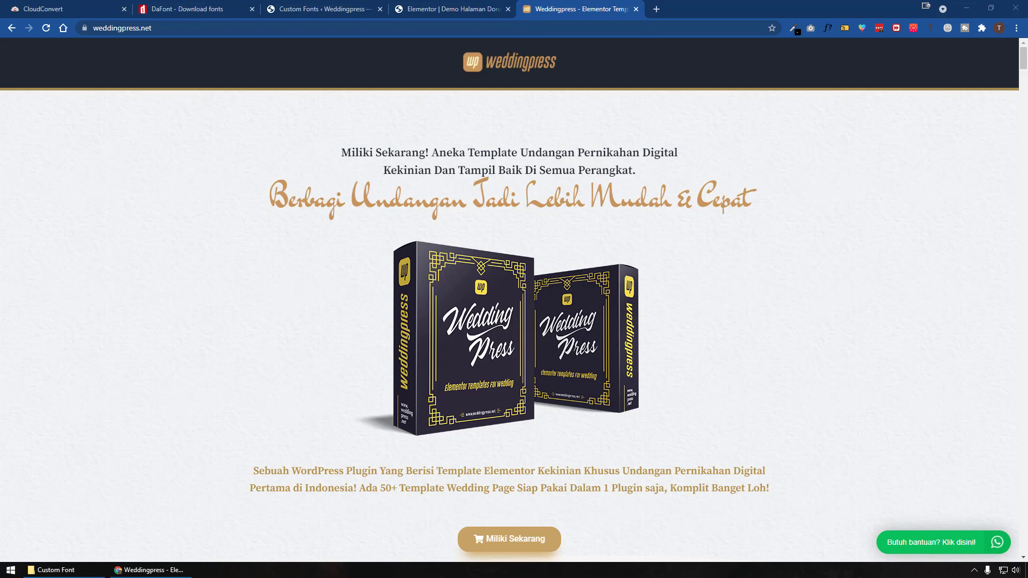
Step: In the Elementor page editor, set the "Berikan Angpao & Kado Pernikahan" heading's font family to the custom font Bestermind
{"action": "left_click", "coordinate": [461, 9]}
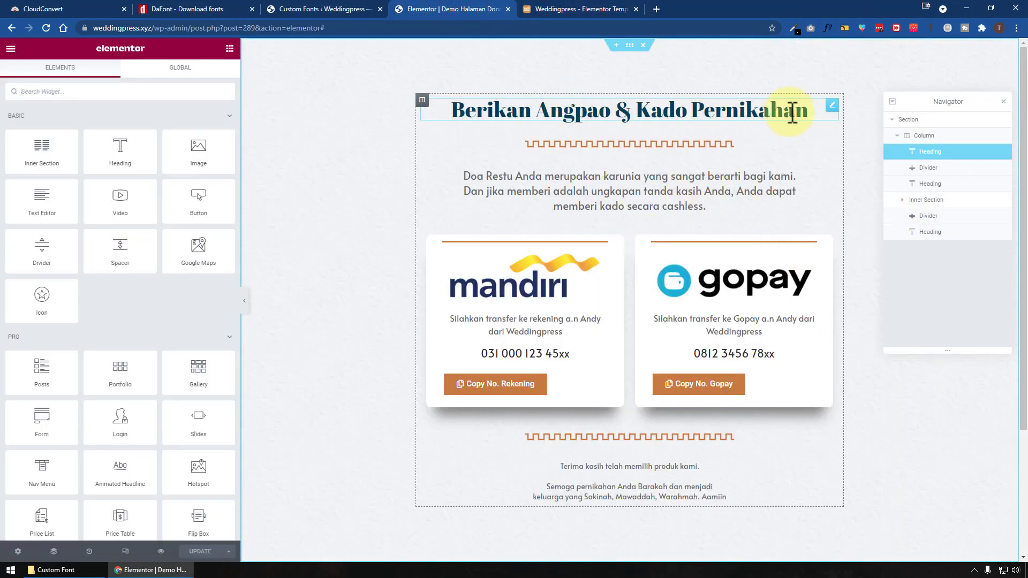
{"action": "left_click", "coordinate": [830, 106]}
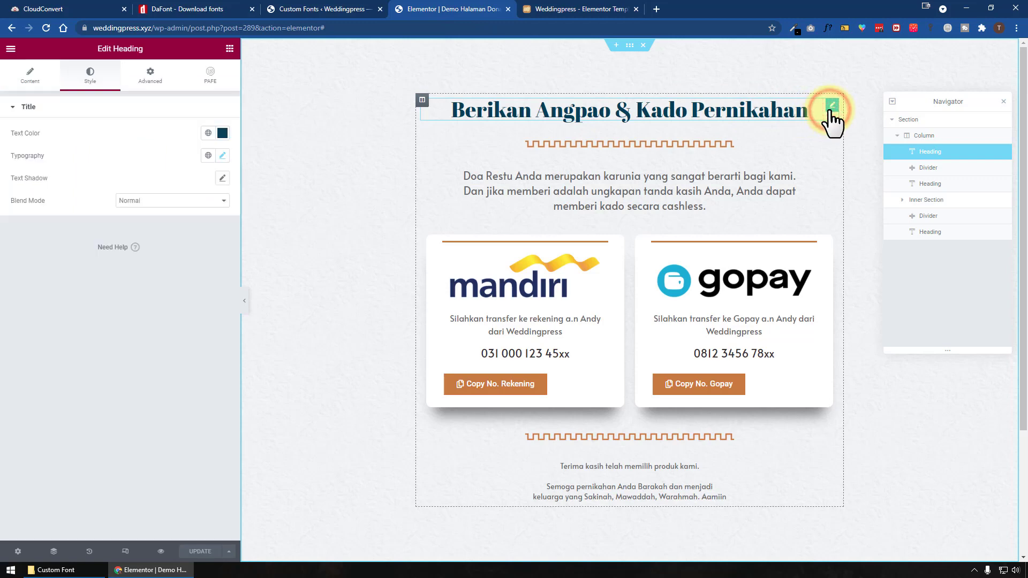
{"action": "left_click", "coordinate": [222, 155]}
{"action": "left_click", "coordinate": [190, 207]}
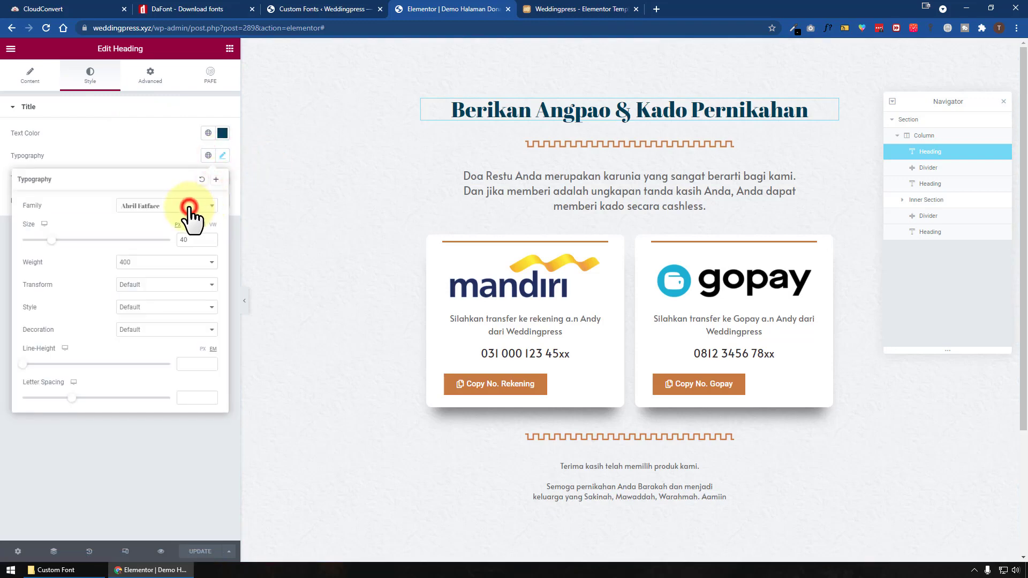
{"action": "scroll", "coordinate": [202, 256], "scroll_direction": "up", "scroll_amount": 3}
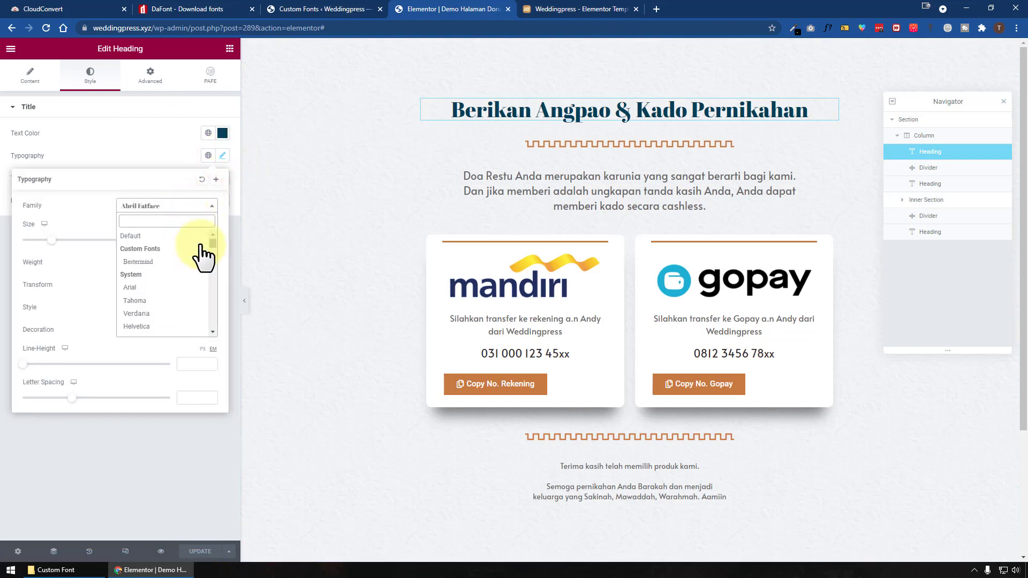
{"action": "left_click", "coordinate": [302, 10]}
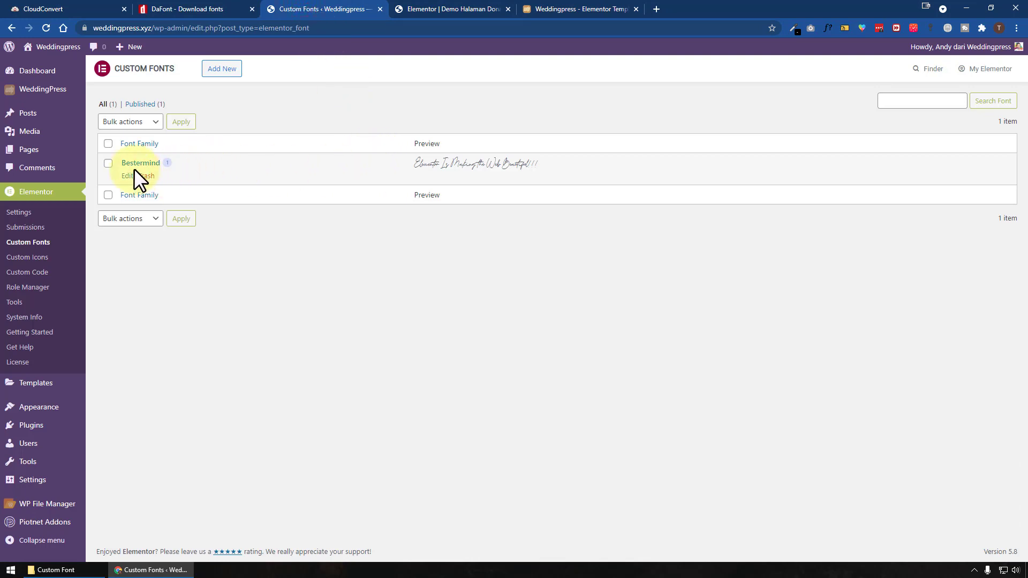
{"action": "left_click", "coordinate": [432, 9]}
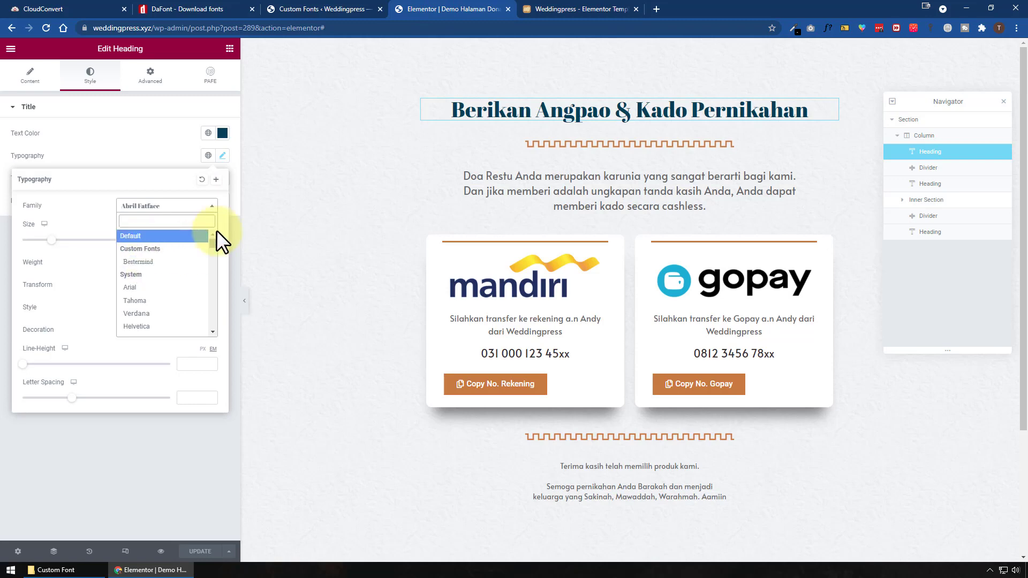
{"action": "left_click_drag", "start_coordinate": [212, 244], "coordinate": [197, 249]}
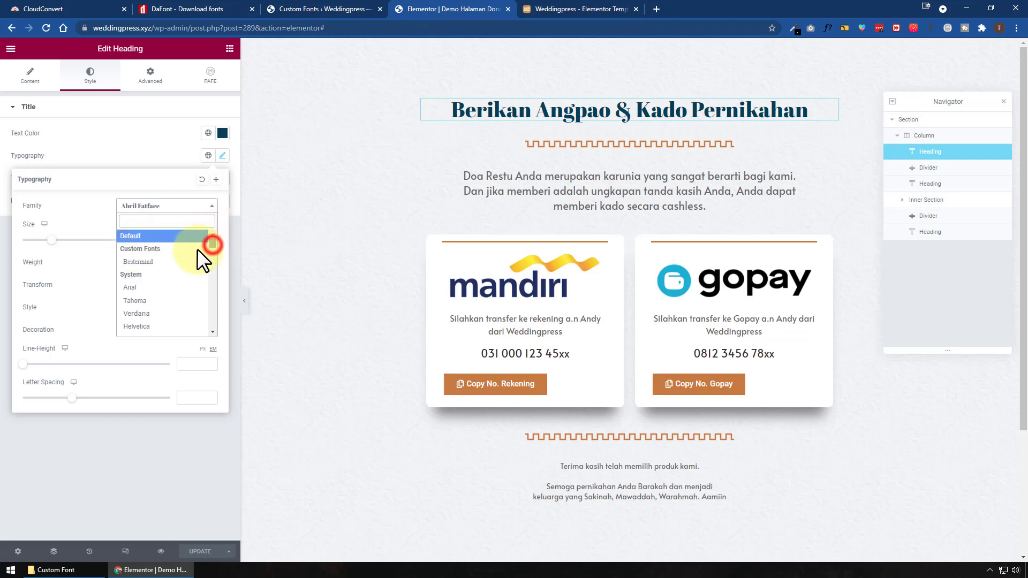
{"action": "left_click", "coordinate": [149, 265]}
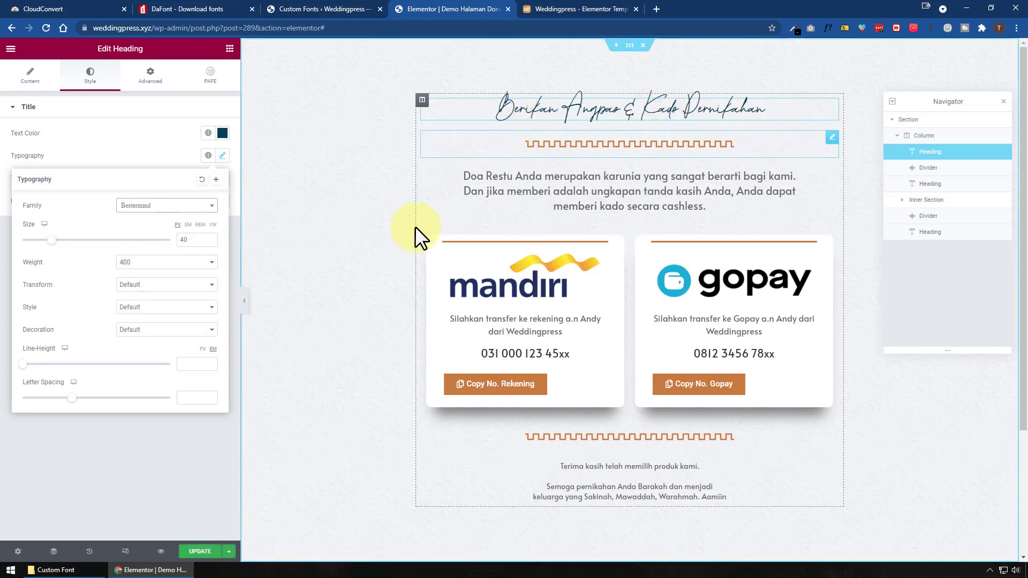
Step: Set the heading's font size to 57 px and, after trying weight 900, set its weight to 500
{"action": "left_click_drag", "start_coordinate": [57, 241], "coordinate": [63, 241]}
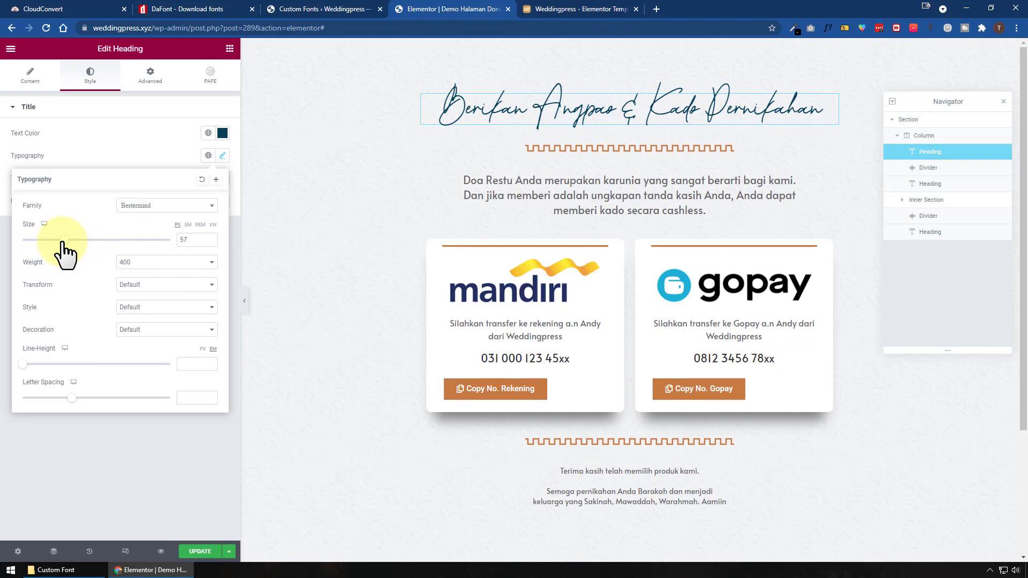
{"action": "left_click", "coordinate": [152, 263]}
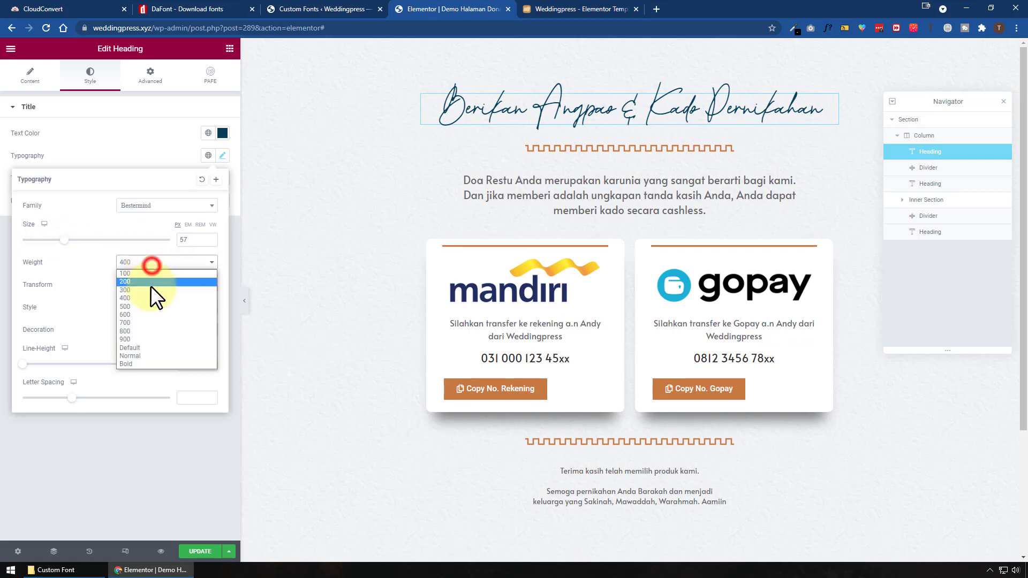
{"action": "left_click", "coordinate": [158, 339]}
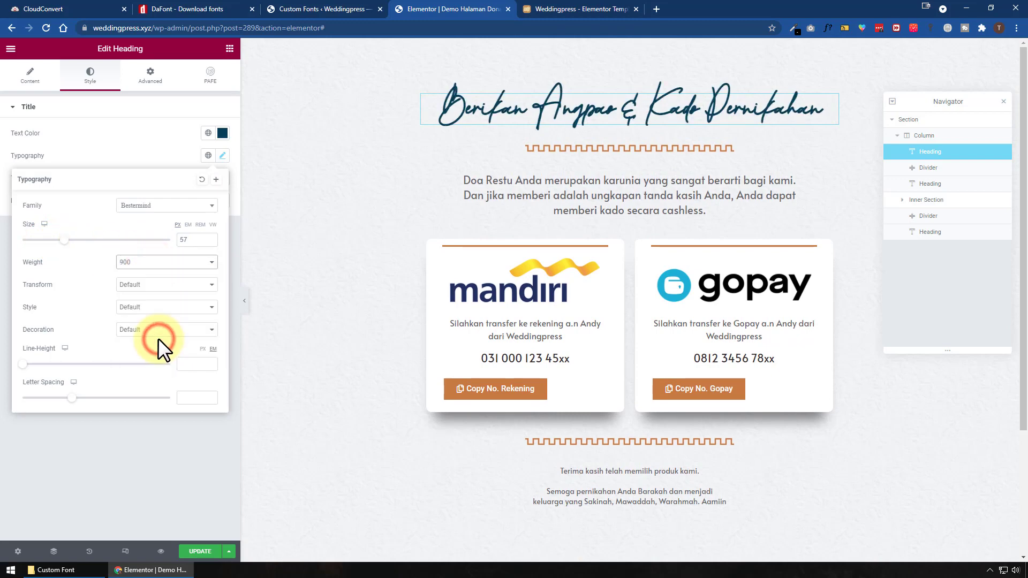
{"action": "left_click", "coordinate": [144, 265]}
{"action": "left_click", "coordinate": [147, 306]}
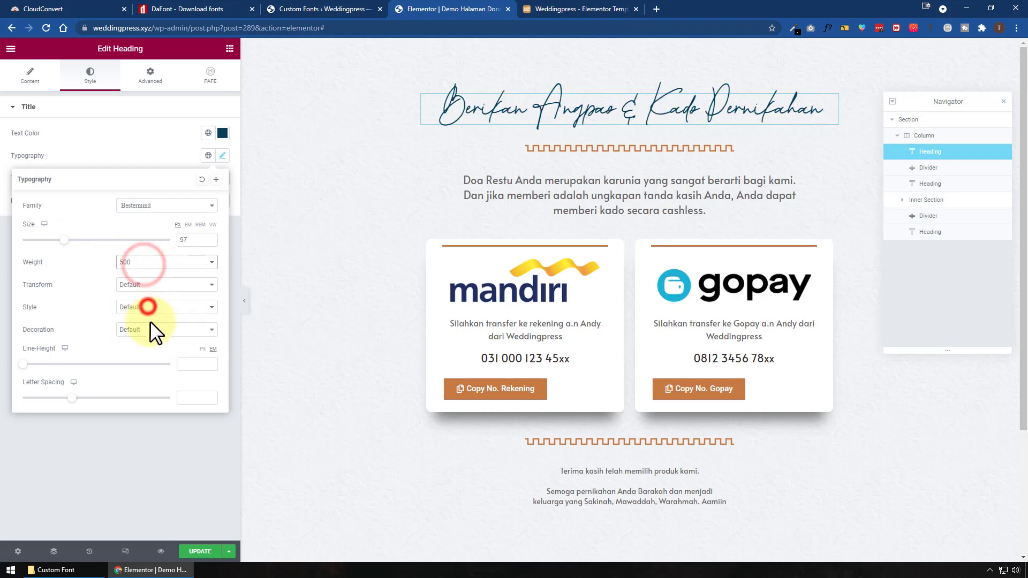
Step: Try the Uppercase and Capitalize text transforms on the heading, and return the transform to Default
{"action": "left_click", "coordinate": [155, 285]}
{"action": "left_click", "coordinate": [156, 303]}
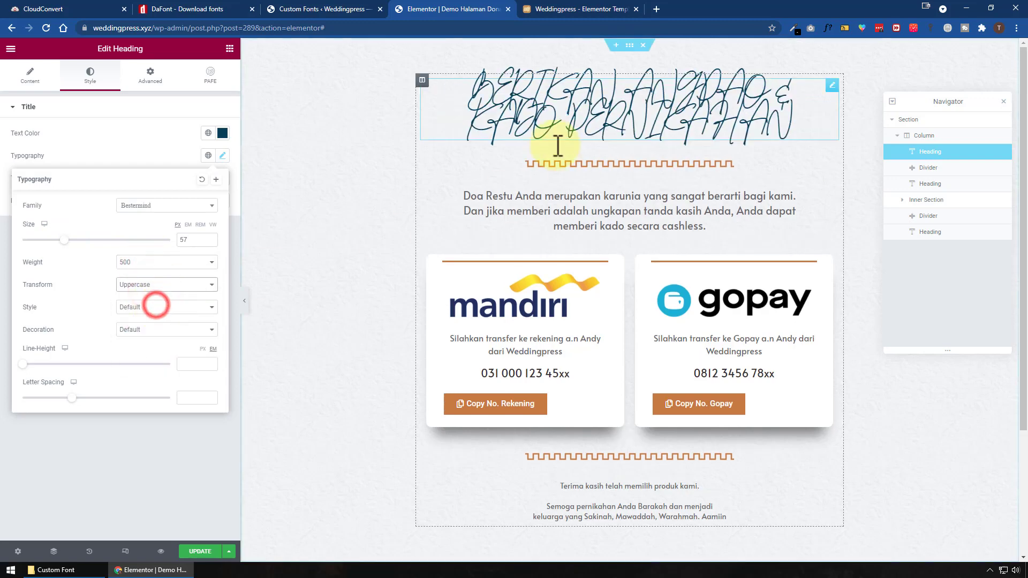
{"action": "left_click", "coordinate": [167, 284]}
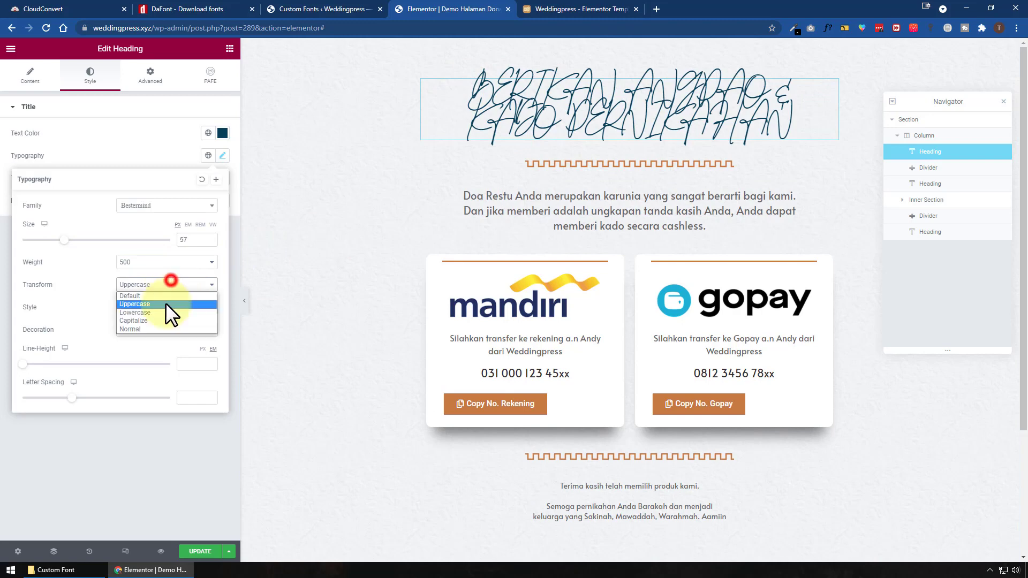
{"action": "left_click", "coordinate": [165, 320]}
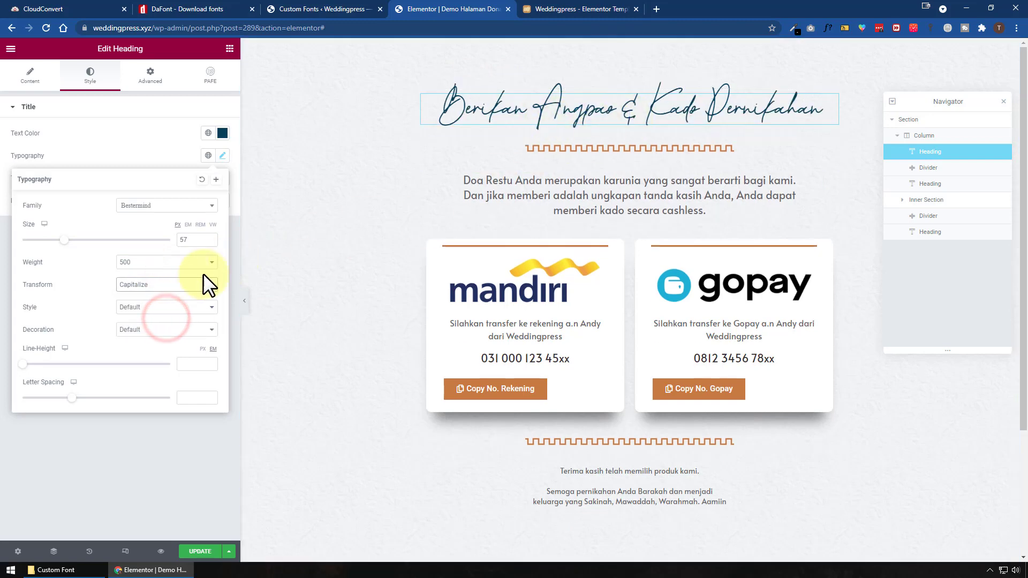
{"action": "left_click", "coordinate": [154, 284]}
{"action": "left_click", "coordinate": [156, 295]}
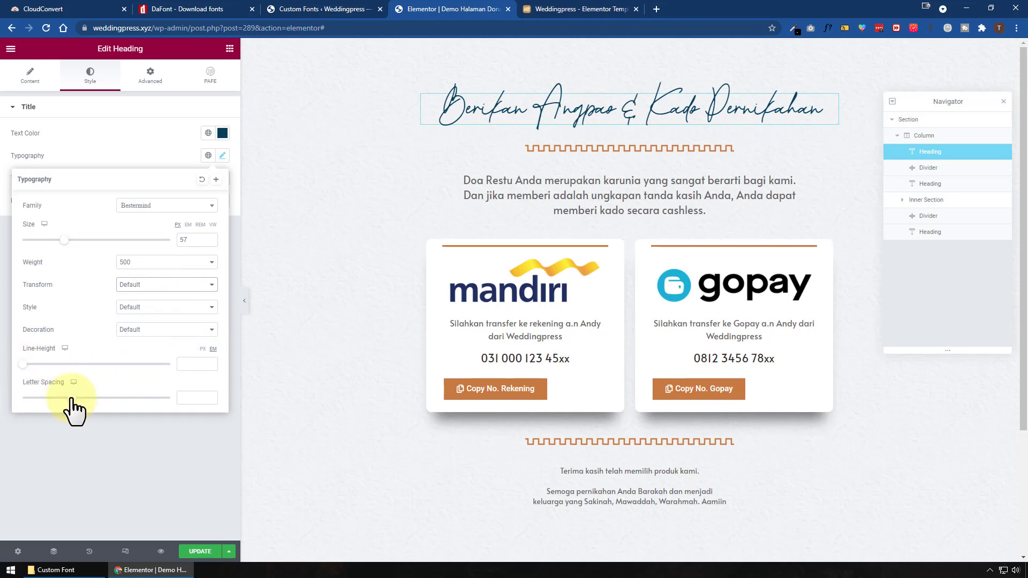
Step: Set the heading's letter spacing to 0.3
{"action": "mouse_move", "coordinate": [71, 398]}
{"action": "left_mouse_down"}
{"action": "mouse_move", "coordinate": [109, 399]}
{"action": "mouse_move", "coordinate": [75, 398]}
{"action": "left_mouse_up"}
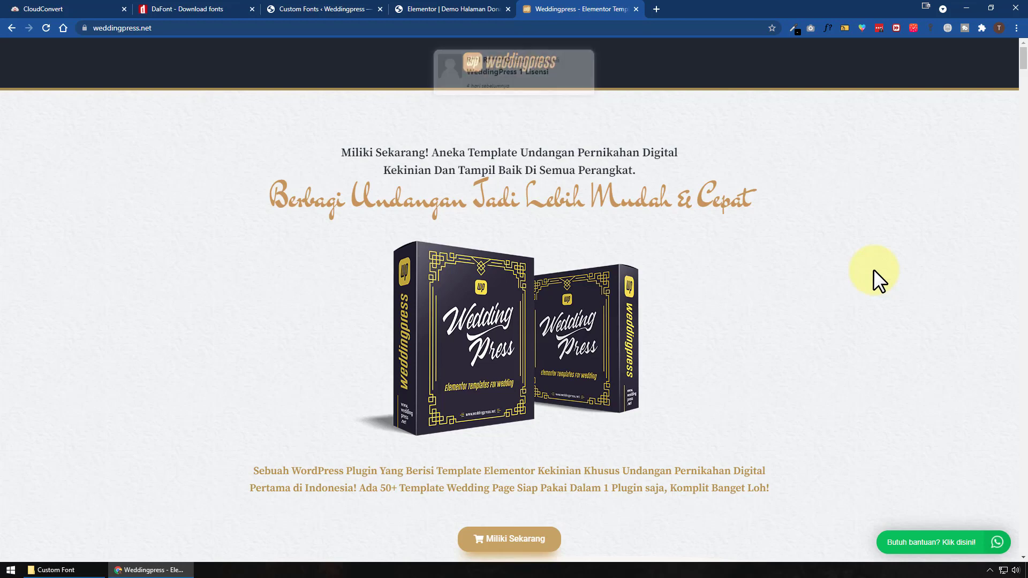
Step: Look at Elementor's Custom Fonts and Custom Icons pages in the WordPress admin, ending on the Custom Fonts list
{"action": "left_click", "coordinate": [296, 10]}
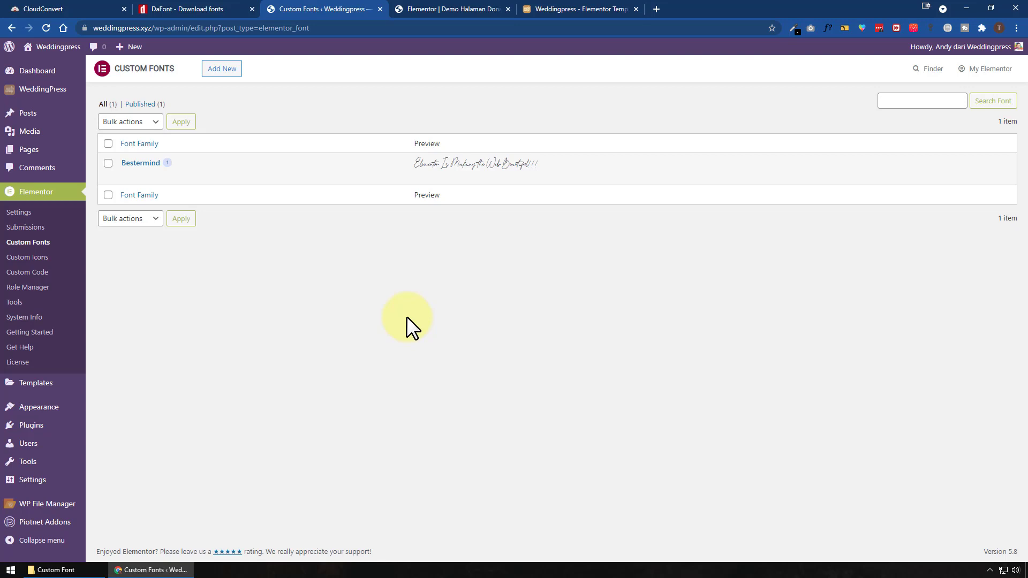
{"action": "left_click", "coordinate": [39, 258]}
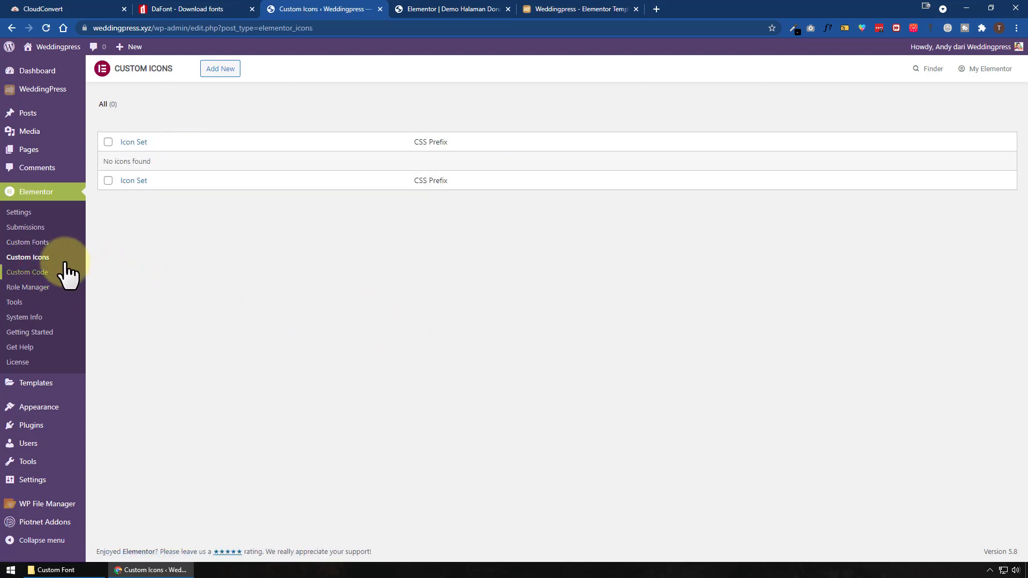
{"action": "left_click", "coordinate": [36, 243]}
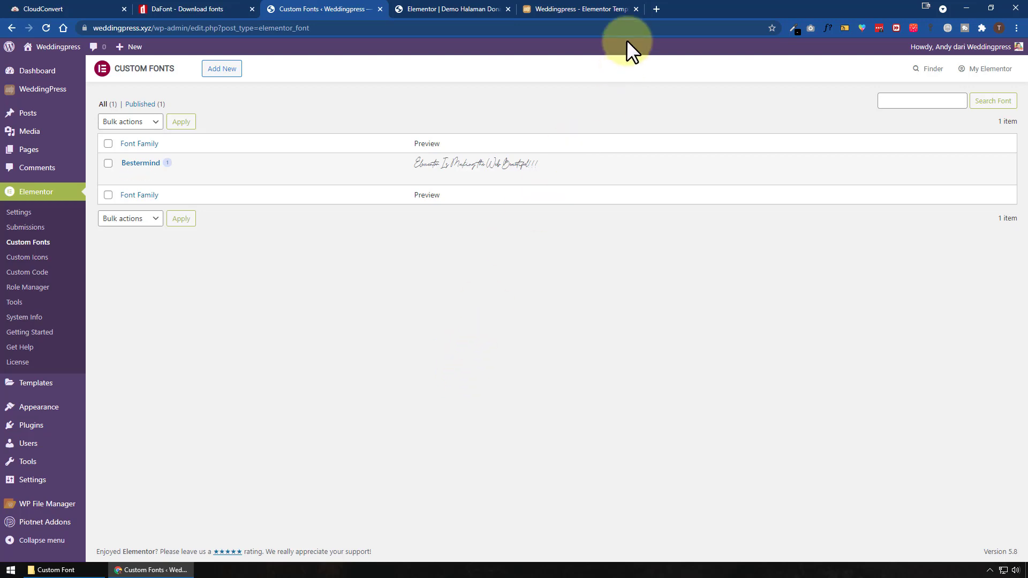
Step: Return to the page editor, search the heading's font families for "great" and apply the Google font Great Vibes
{"action": "left_click", "coordinate": [431, 9]}
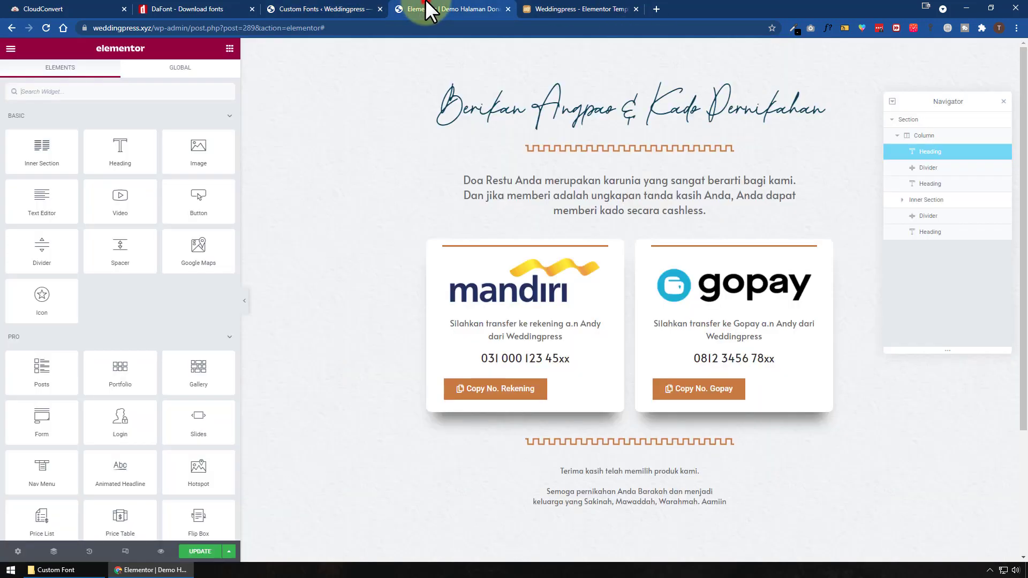
{"action": "left_click", "coordinate": [744, 114]}
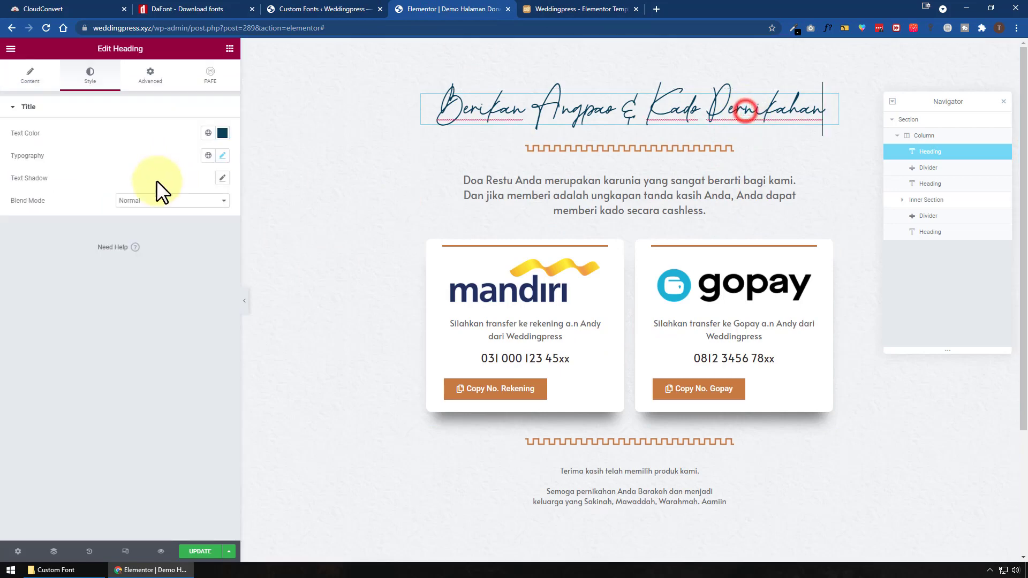
{"action": "left_click", "coordinate": [223, 157]}
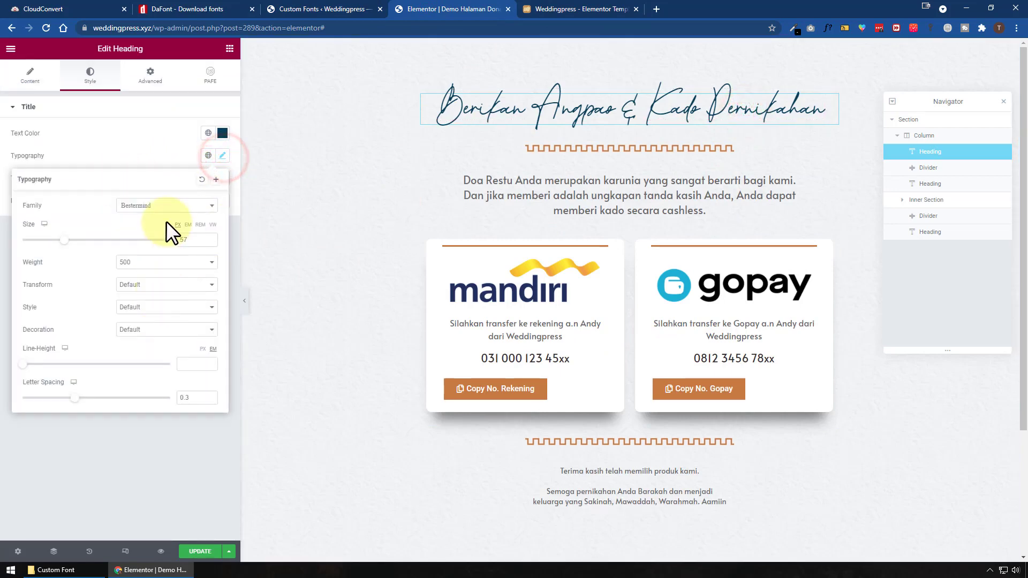
{"action": "left_click", "coordinate": [177, 198]}
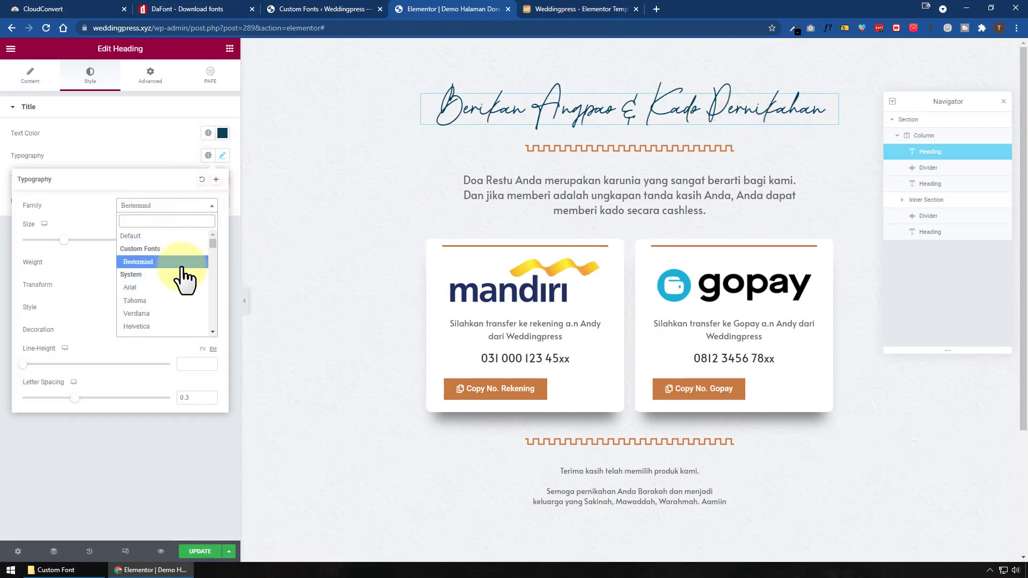
{"action": "scroll", "coordinate": [175, 275], "scroll_direction": "down", "scroll_amount": 2}
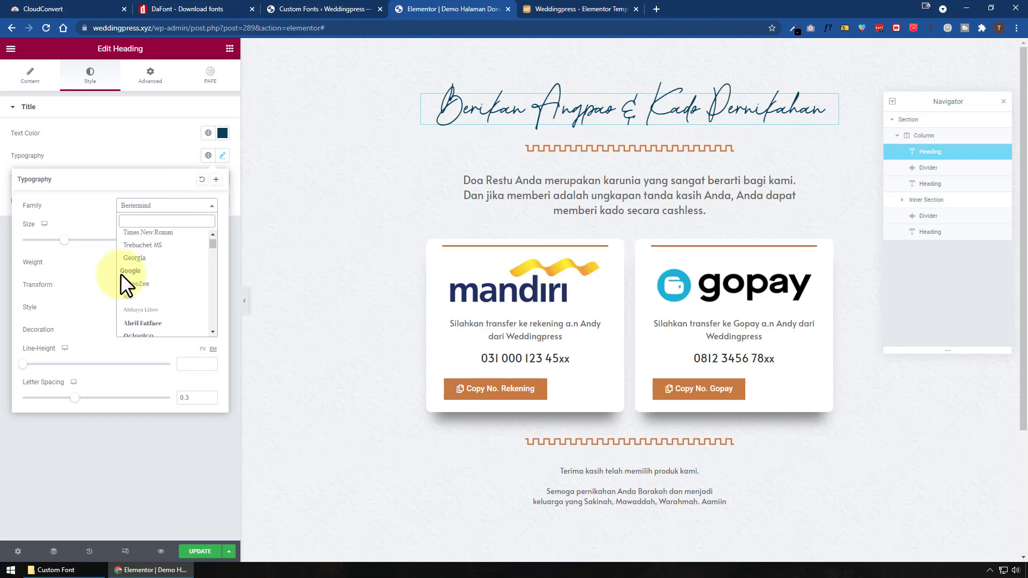
{"action": "left_click", "coordinate": [146, 221]}
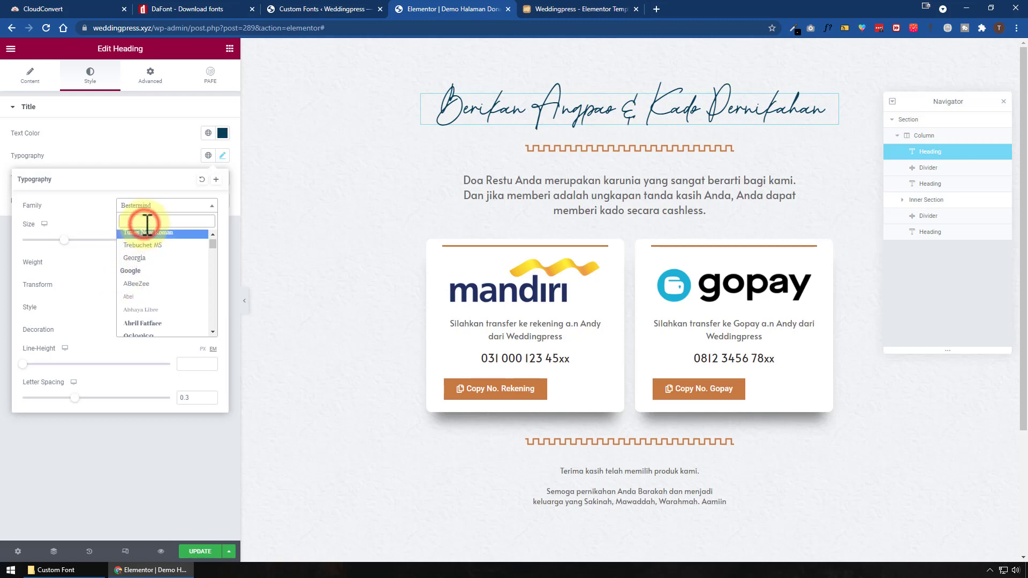
{"action": "type", "text": "great"}
{"action": "left_click", "coordinate": [156, 268]}
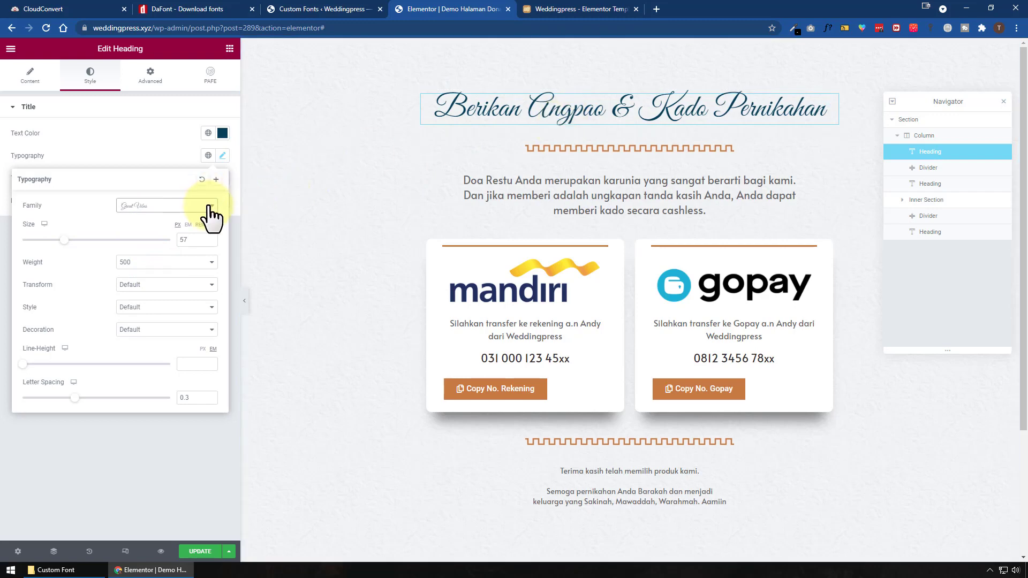
Step: Switch to the DaFont site, browse its recently added fonts and open the Script category
{"action": "left_click", "coordinate": [202, 9]}
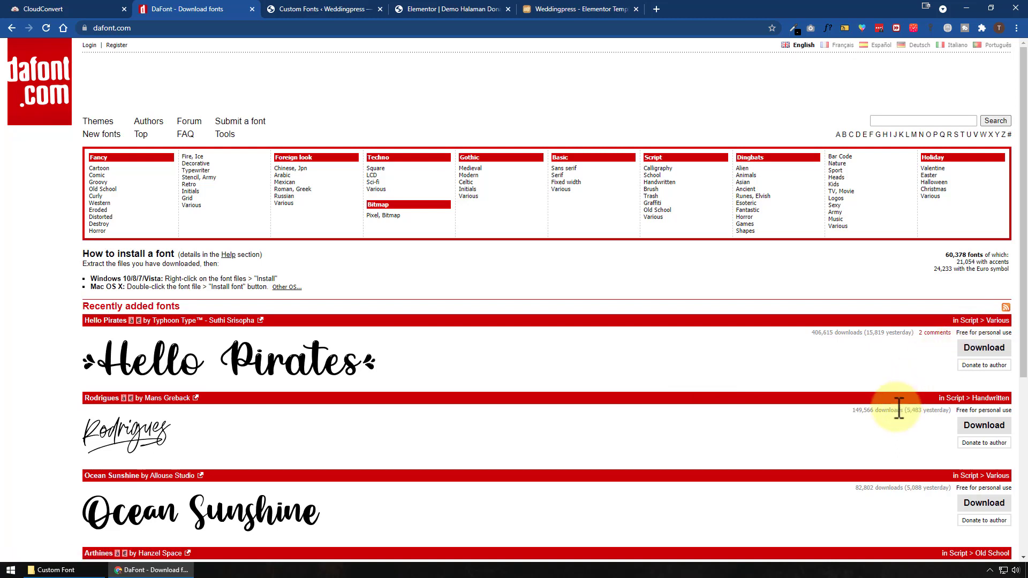
{"action": "scroll", "coordinate": [899, 410], "scroll_direction": "down", "scroll_amount": 4}
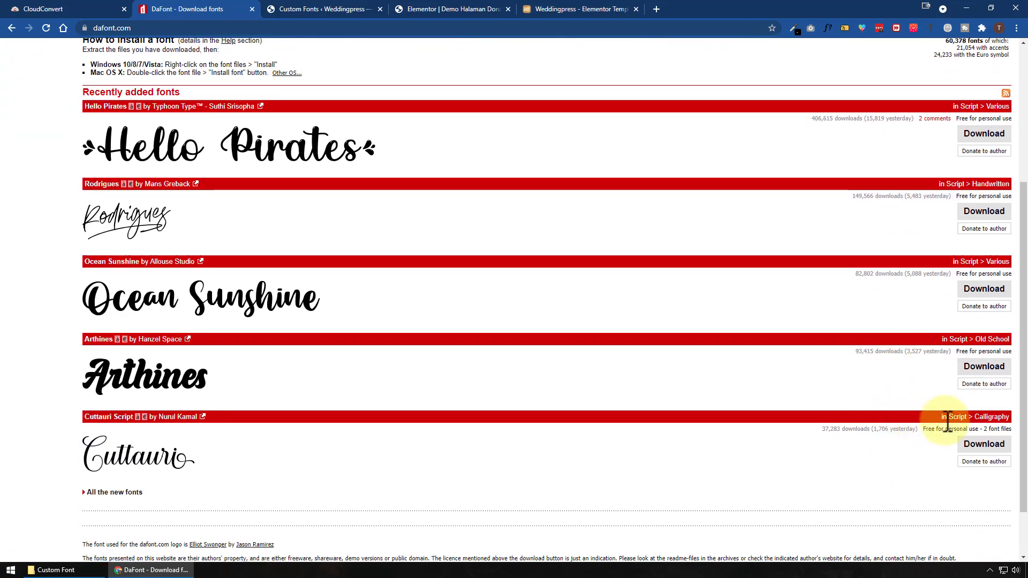
{"action": "scroll", "coordinate": [952, 355], "scroll_direction": "up", "scroll_amount": 1}
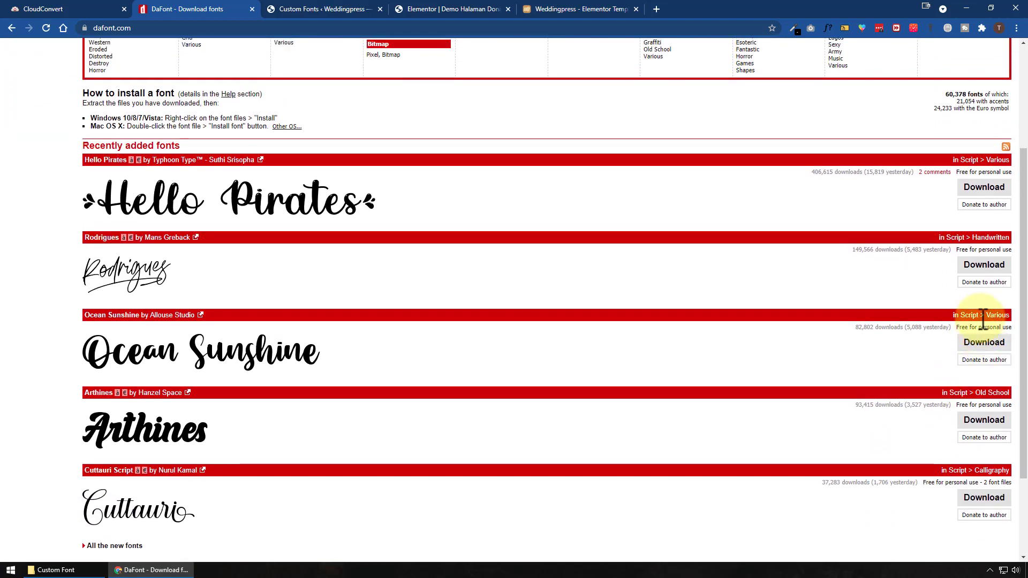
{"action": "left_click", "coordinate": [970, 315]}
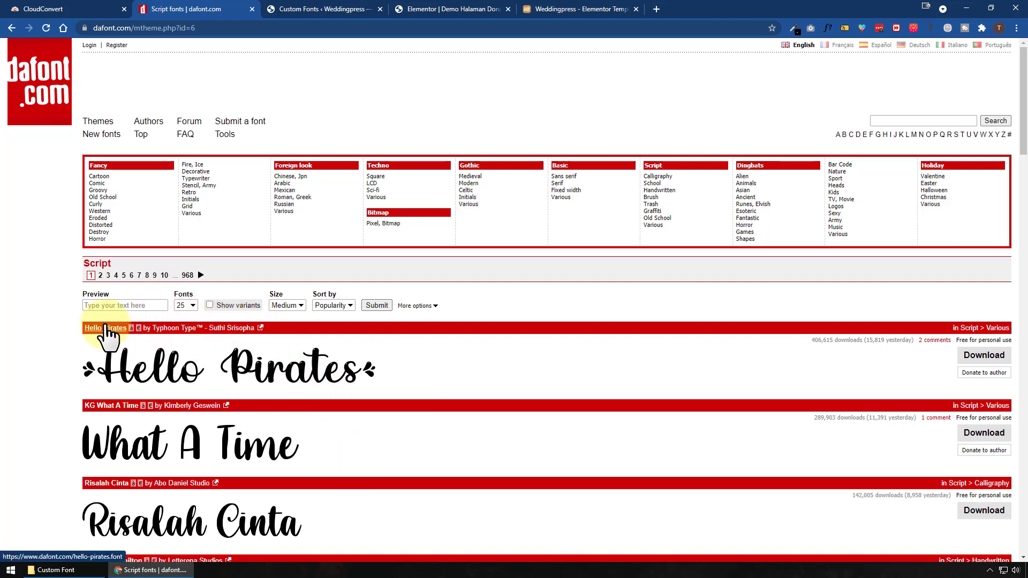
Step: Filter the Script fonts to 200 per page, limited to the Public domain / GPL / OFL and 100% Free licences
{"action": "left_click", "coordinate": [195, 307]}
{"action": "left_click", "coordinate": [191, 342]}
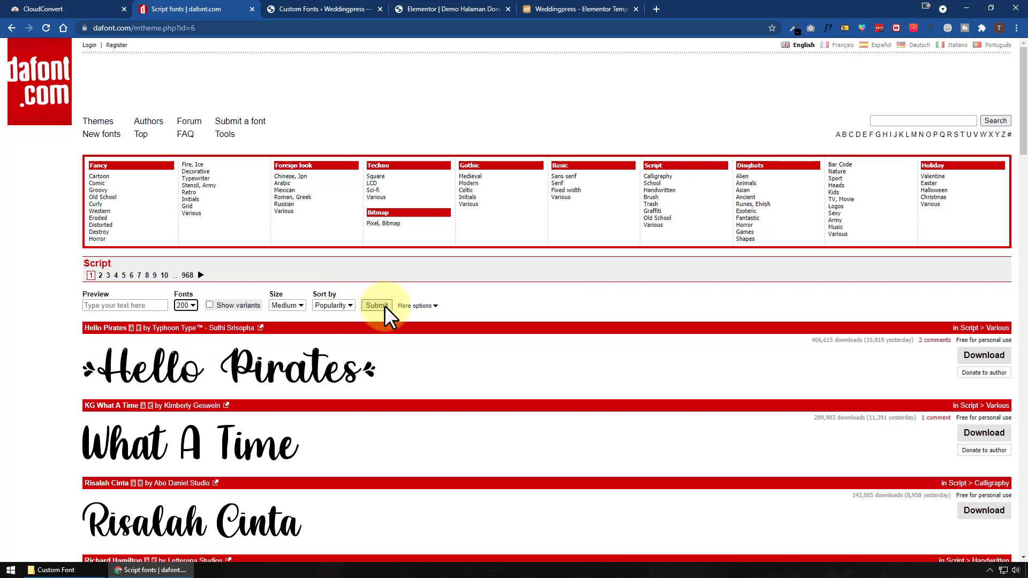
{"action": "left_click", "coordinate": [415, 307]}
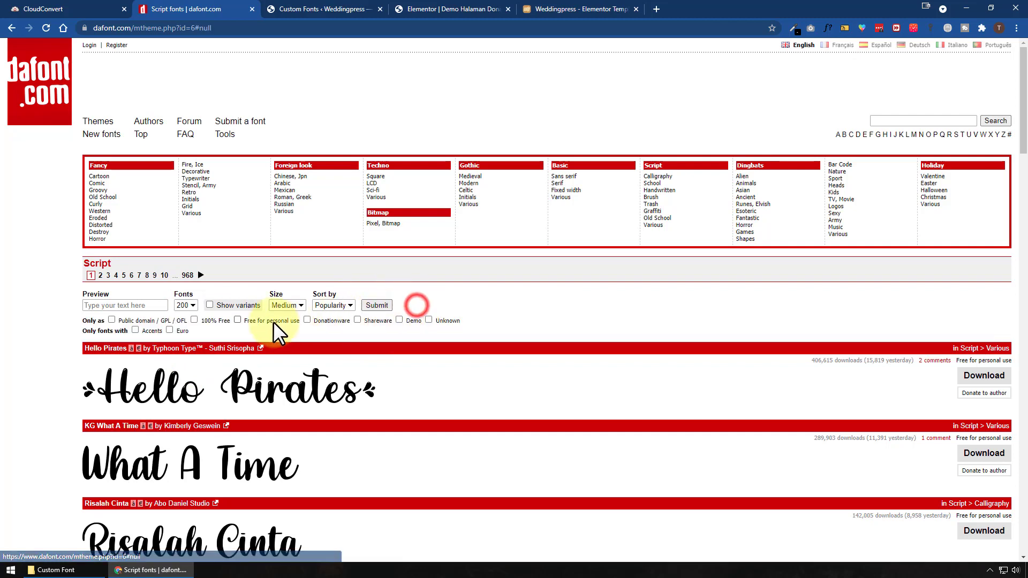
{"action": "left_click", "coordinate": [195, 320]}
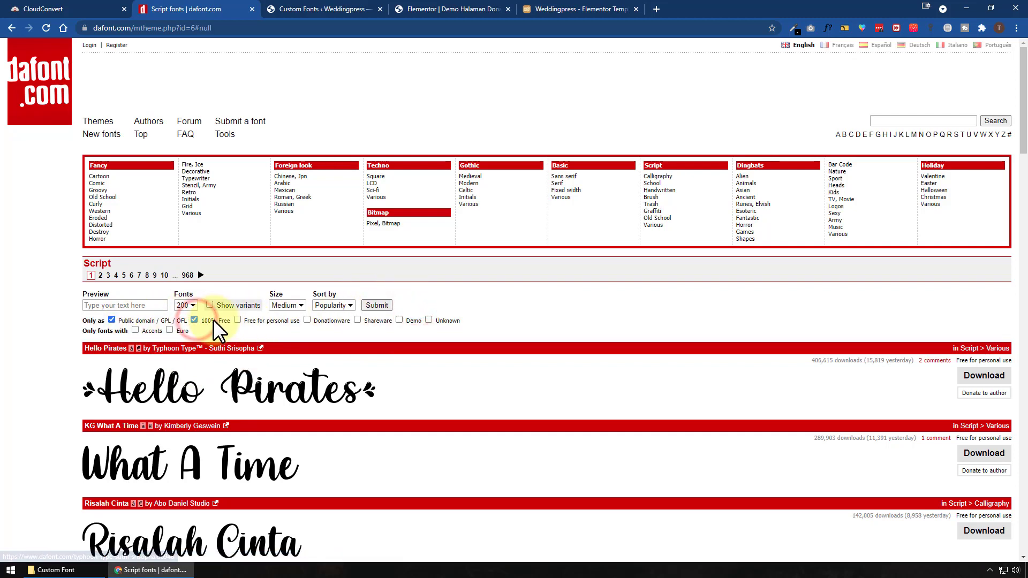
{"action": "left_click", "coordinate": [385, 305]}
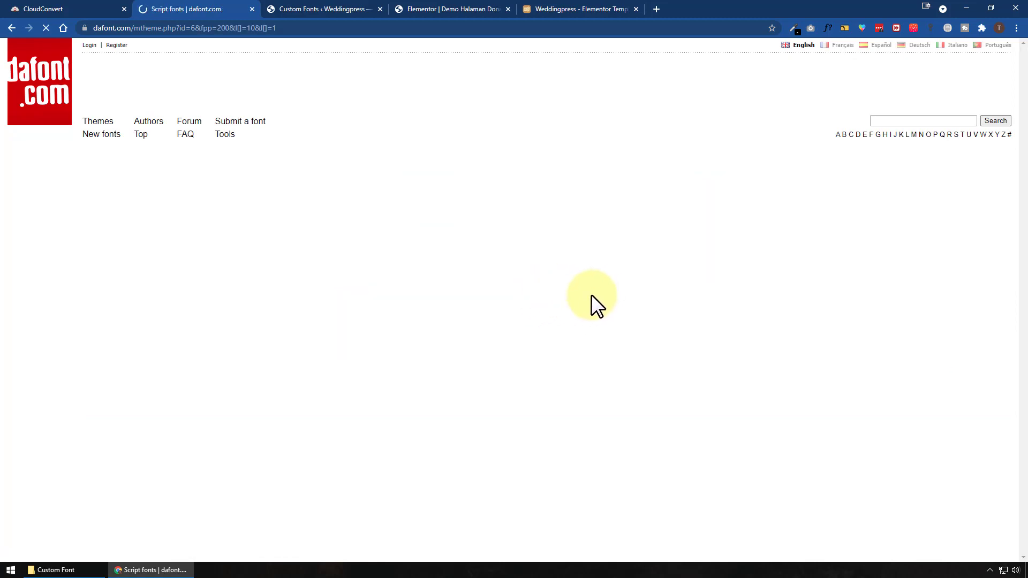
Step: Browse the filtered Script fonts and open the Master Of Break font page in a new tab
{"action": "scroll", "coordinate": [311, 354], "scroll_direction": "down", "scroll_amount": 3}
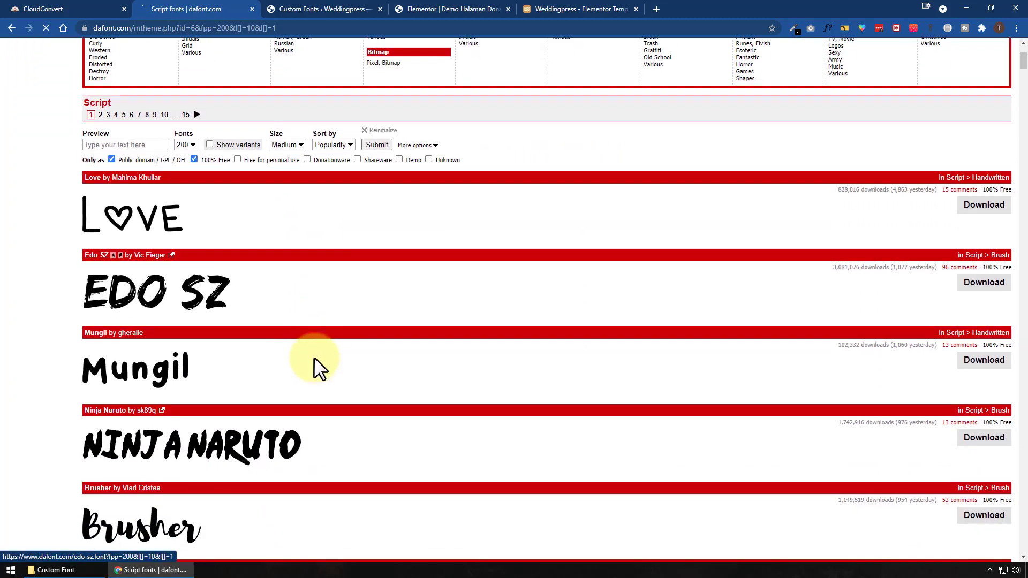
{"action": "scroll", "coordinate": [314, 358], "scroll_direction": "down", "scroll_amount": 5}
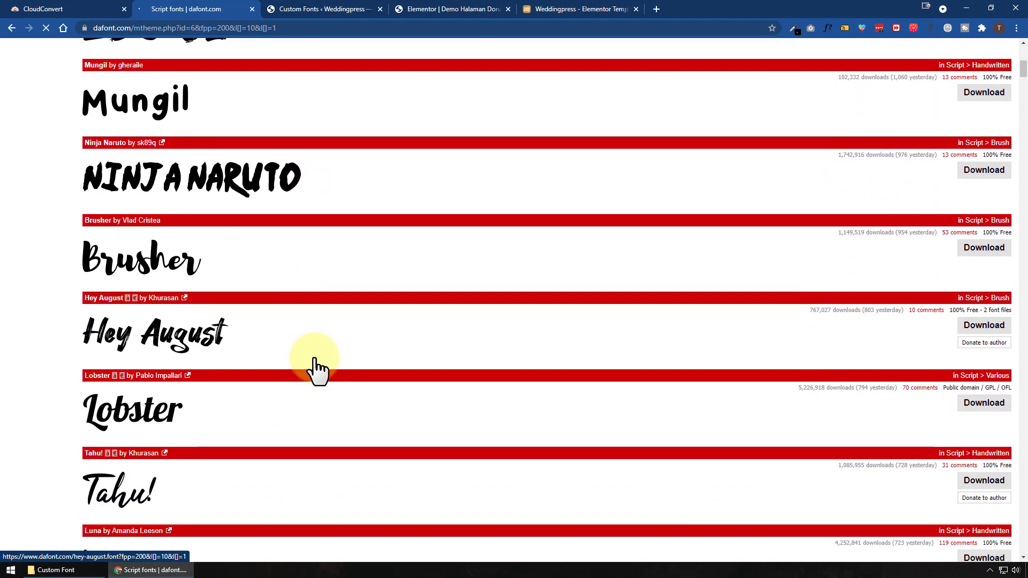
{"action": "scroll", "coordinate": [314, 357], "scroll_direction": "down", "scroll_amount": 4}
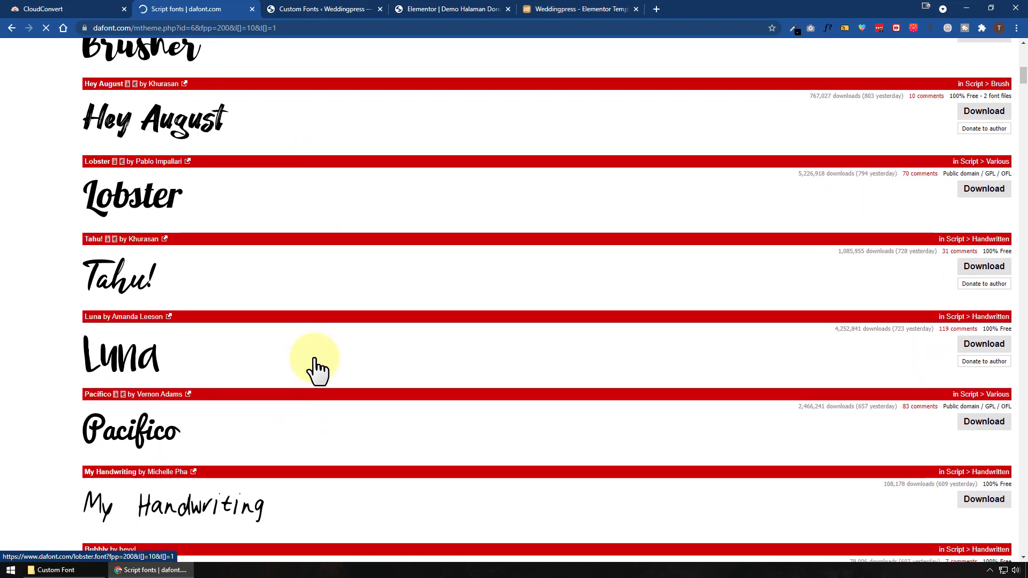
{"action": "scroll", "coordinate": [314, 359], "scroll_direction": "down", "scroll_amount": 6}
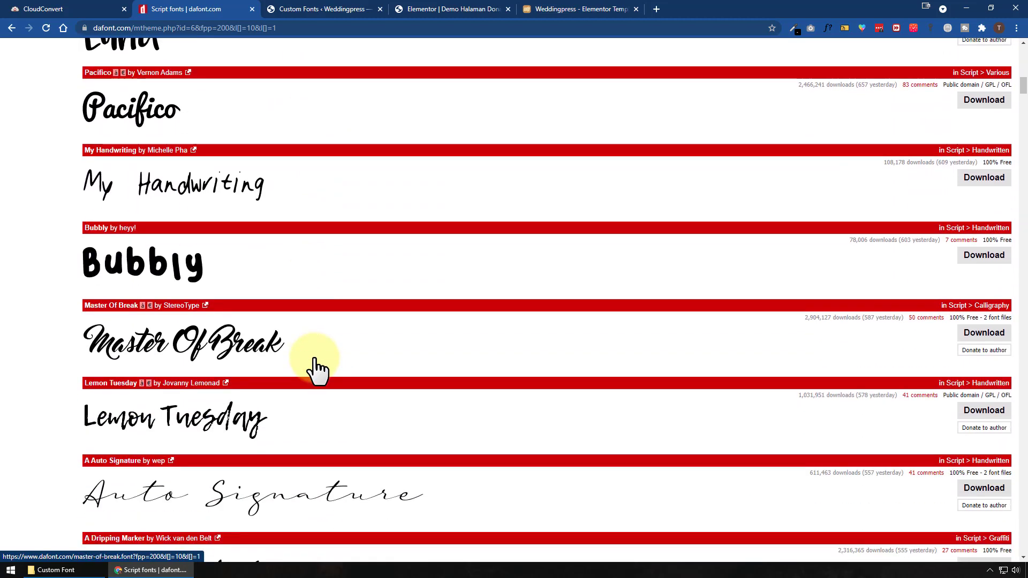
{"action": "right_click", "coordinate": [190, 331]}
{"action": "left_click", "coordinate": [207, 337]}
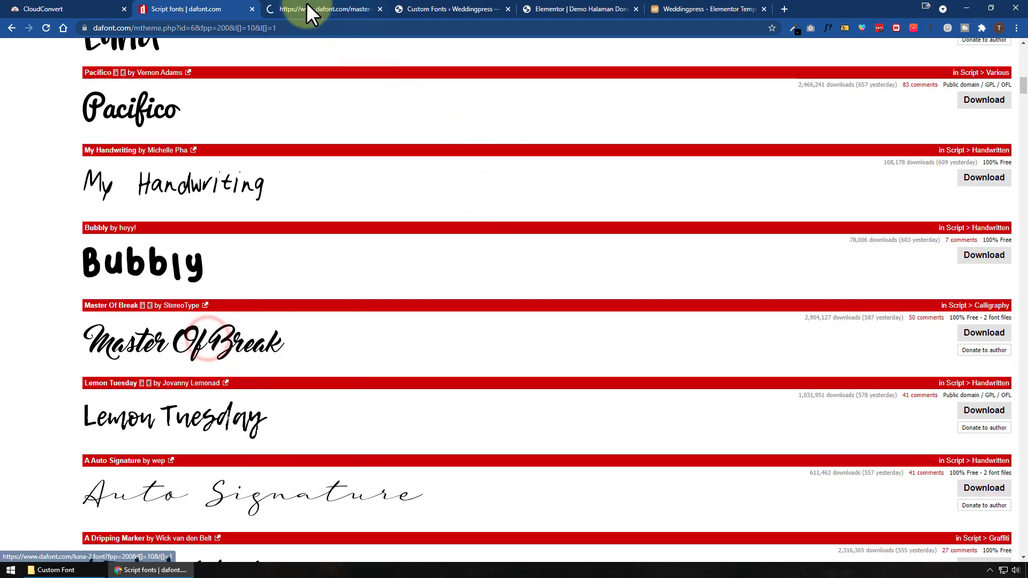
{"action": "left_click", "coordinate": [307, 6]}
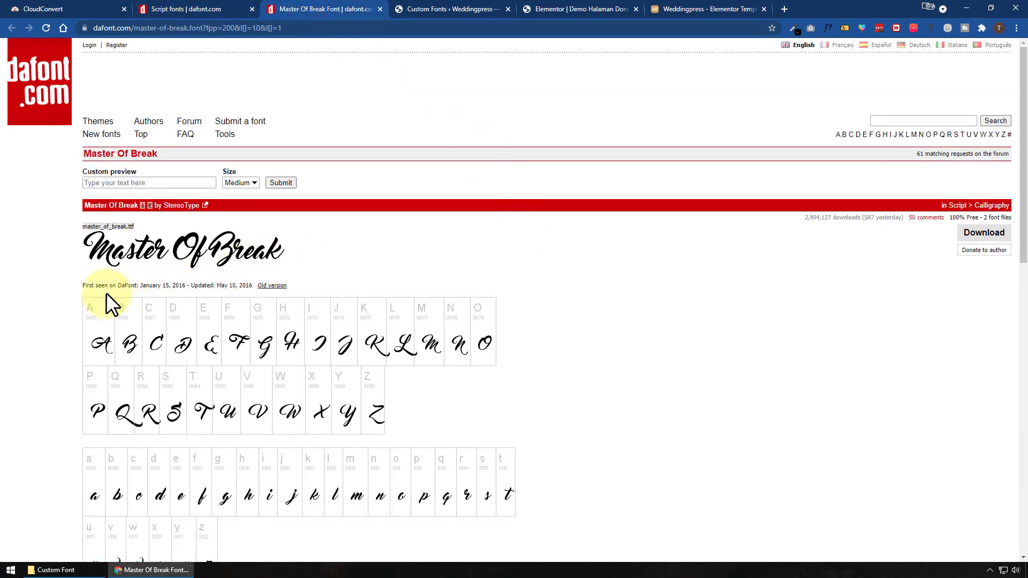
Step: Look through the full character set on the Master Of Break font page
{"action": "scroll", "coordinate": [327, 297], "scroll_direction": "down", "scroll_amount": 13}
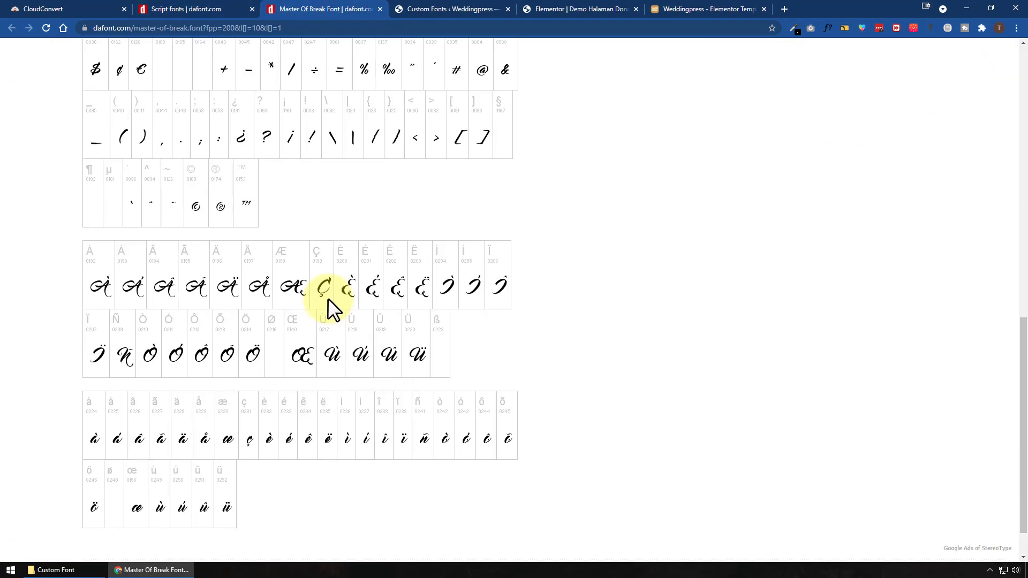
{"action": "scroll", "coordinate": [344, 310], "scroll_direction": "up", "scroll_amount": 15}
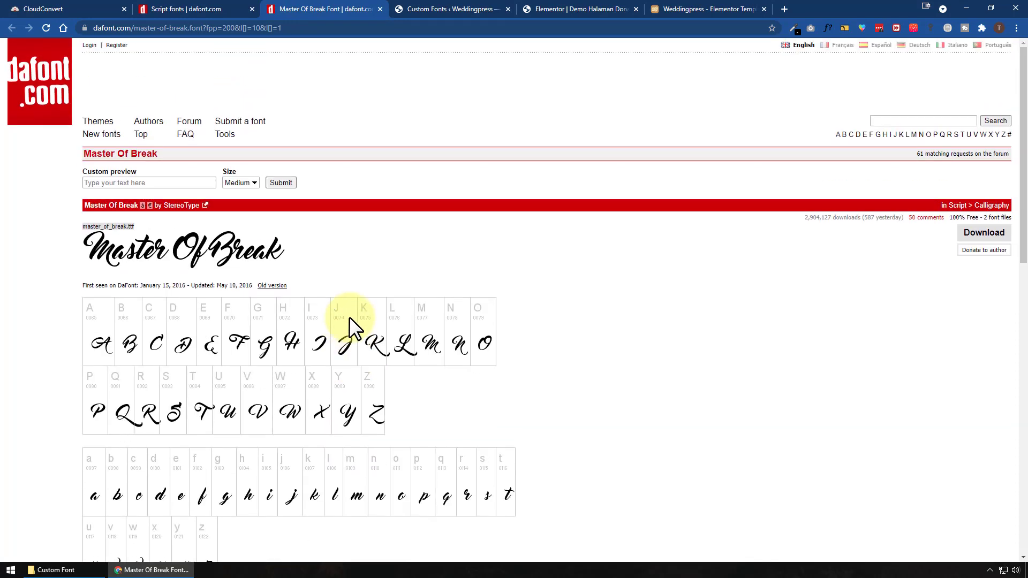
{"action": "scroll", "coordinate": [364, 331], "scroll_direction": "down", "scroll_amount": 3}
Step: Return to the Script font list and open the Cute Written font page in a new tab
{"action": "left_click", "coordinate": [214, 8]}
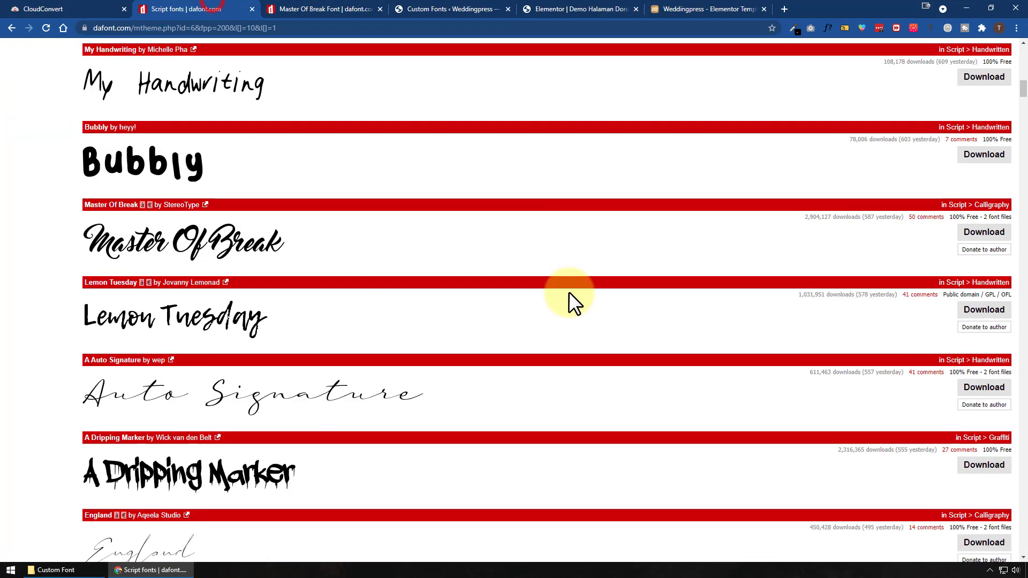
{"action": "scroll", "coordinate": [493, 330], "scroll_direction": "down", "scroll_amount": 4}
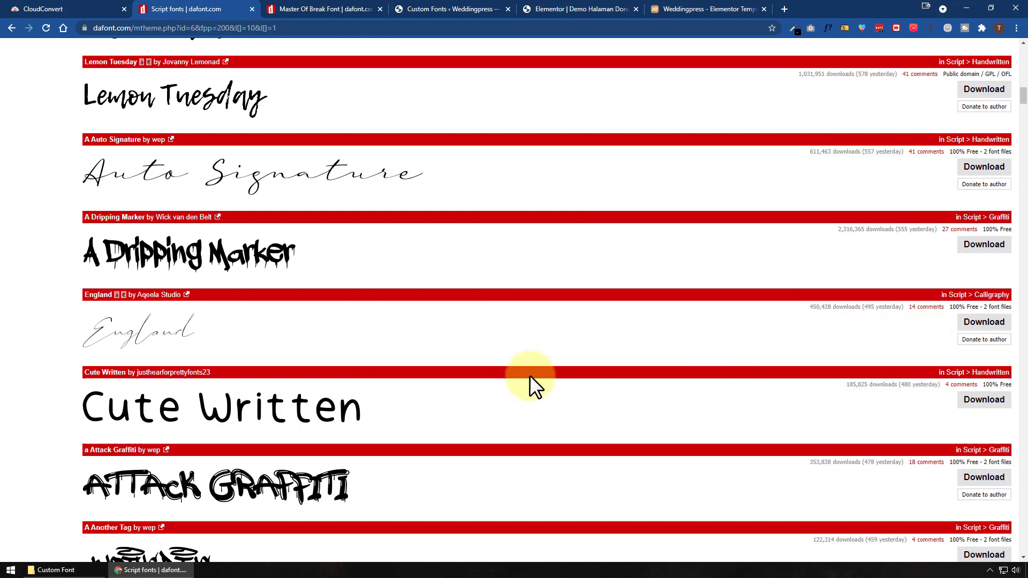
{"action": "scroll", "coordinate": [529, 375], "scroll_direction": "down", "scroll_amount": 2}
{"action": "right_click", "coordinate": [310, 306]}
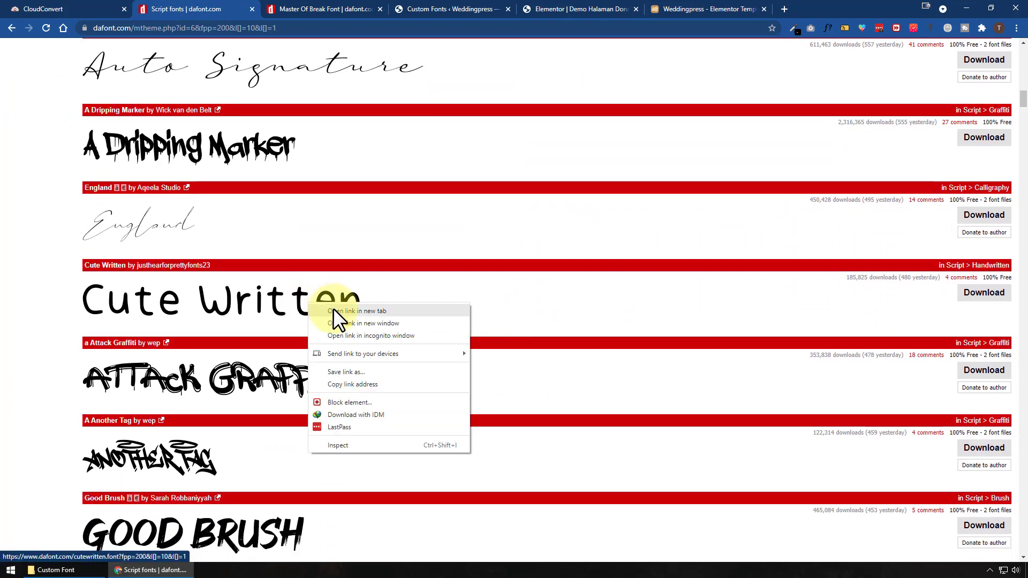
{"action": "left_click", "coordinate": [333, 310]}
{"action": "left_click", "coordinate": [435, 8]}
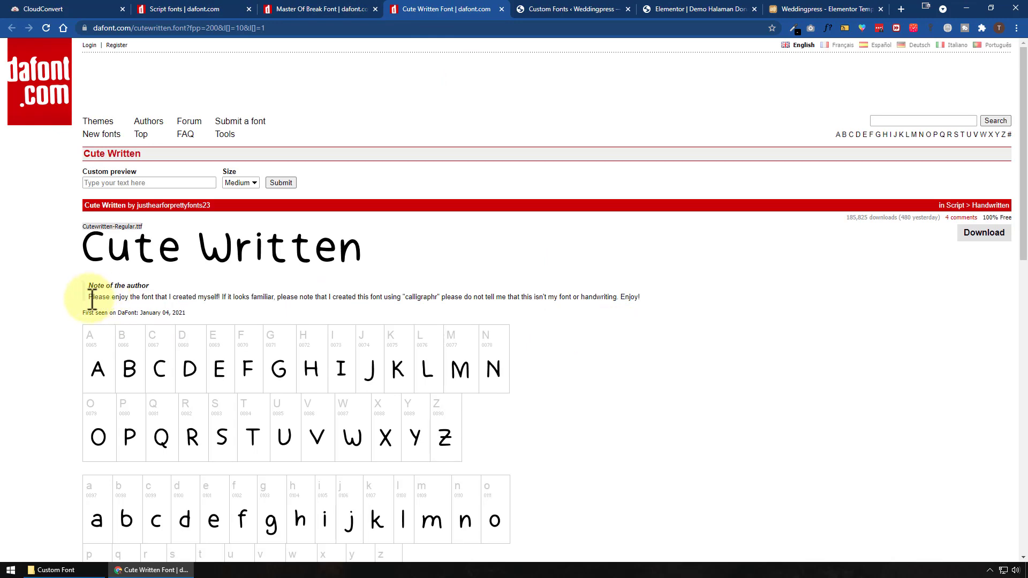
Step: Read the author's note and check the character set of Cute Written, closing its page when done
{"action": "left_click_drag", "start_coordinate": [92, 300], "coordinate": [551, 303]}
{"action": "scroll", "coordinate": [555, 307], "scroll_direction": "down", "scroll_amount": 10}
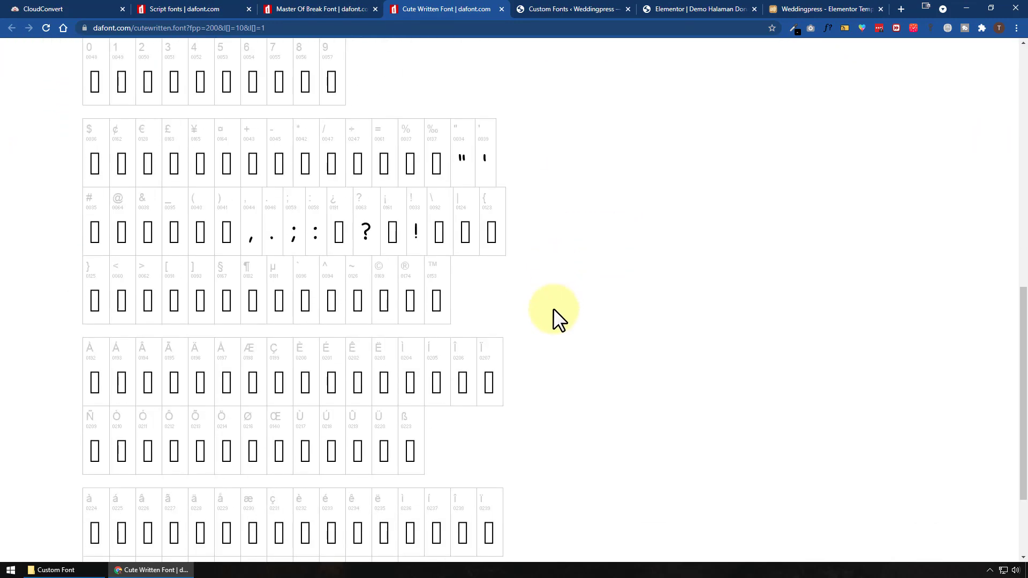
{"action": "scroll", "coordinate": [553, 307], "scroll_direction": "up", "scroll_amount": 6}
{"action": "scroll", "coordinate": [535, 282], "scroll_direction": "up", "scroll_amount": 4}
{"action": "scroll", "coordinate": [290, 332], "scroll_direction": "down", "scroll_amount": 3}
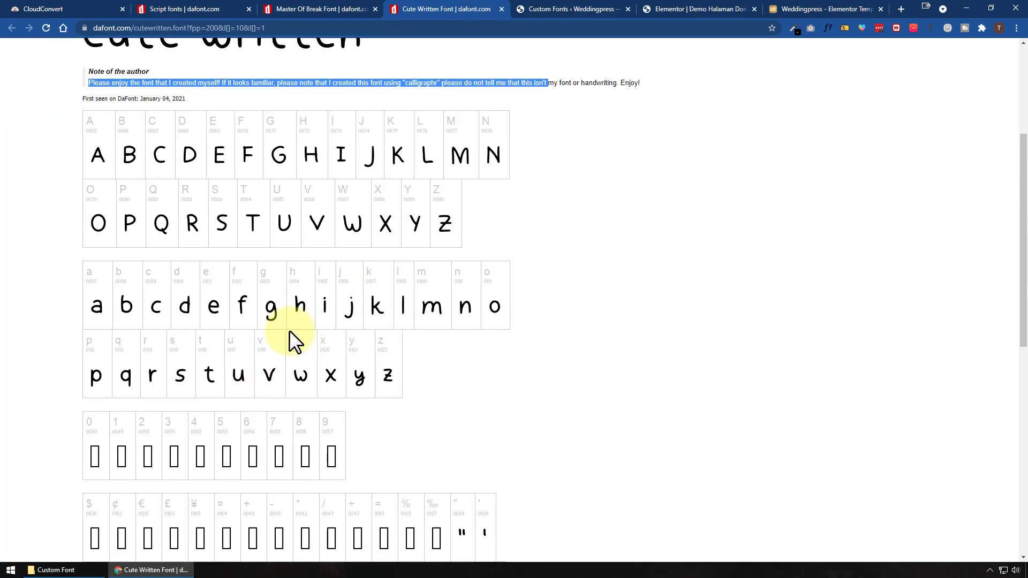
{"action": "left_click", "coordinate": [501, 9]}
Step: Go back to the Script font list and open the Fair Prosper font page in a new tab
{"action": "left_click", "coordinate": [193, 9]}
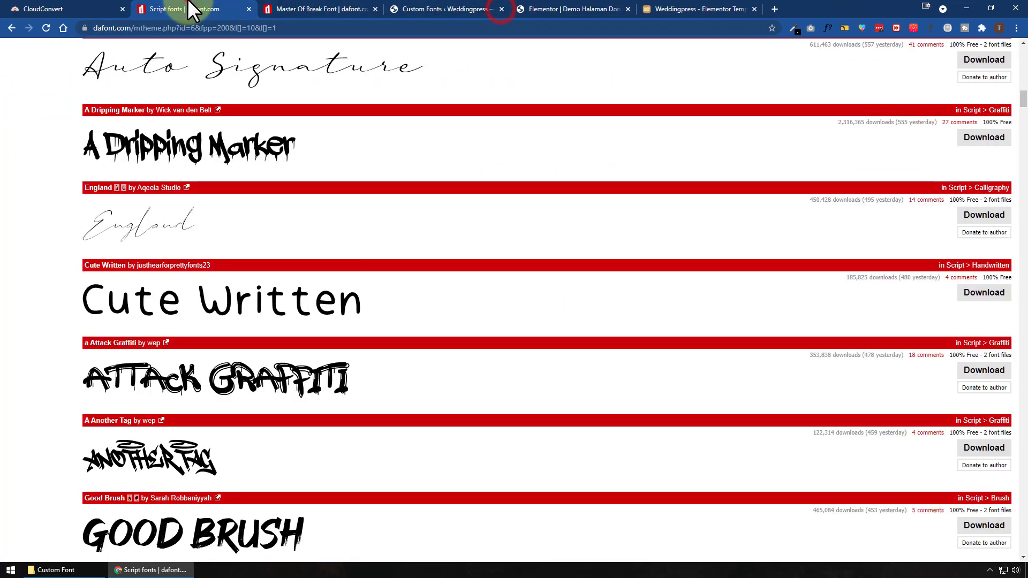
{"action": "scroll", "coordinate": [635, 325], "scroll_direction": "down", "scroll_amount": 2}
{"action": "scroll", "coordinate": [635, 325], "scroll_direction": "down", "scroll_amount": 3}
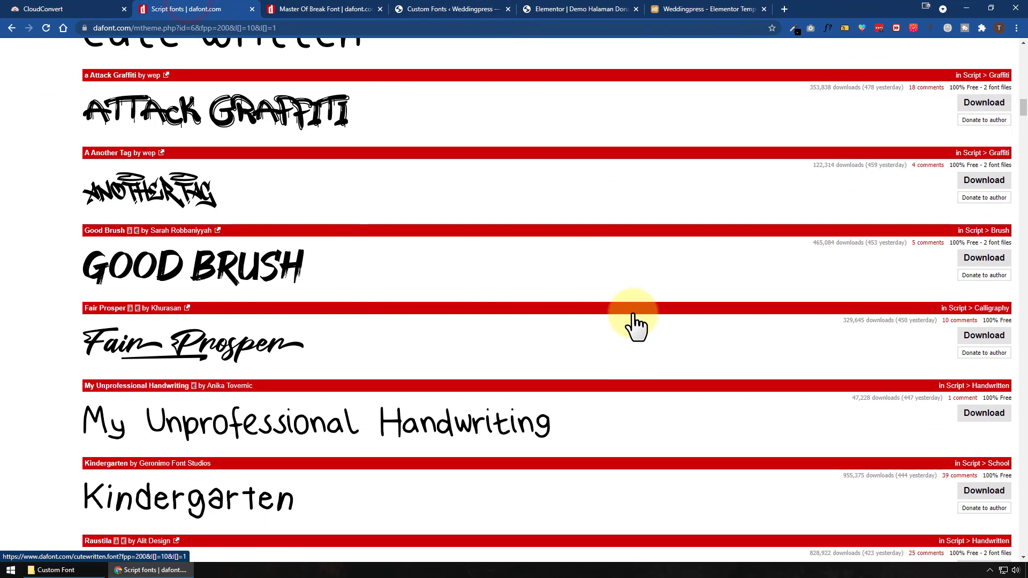
{"action": "right_click", "coordinate": [301, 346]}
{"action": "left_click", "coordinate": [324, 351]}
{"action": "left_click", "coordinate": [447, 9]}
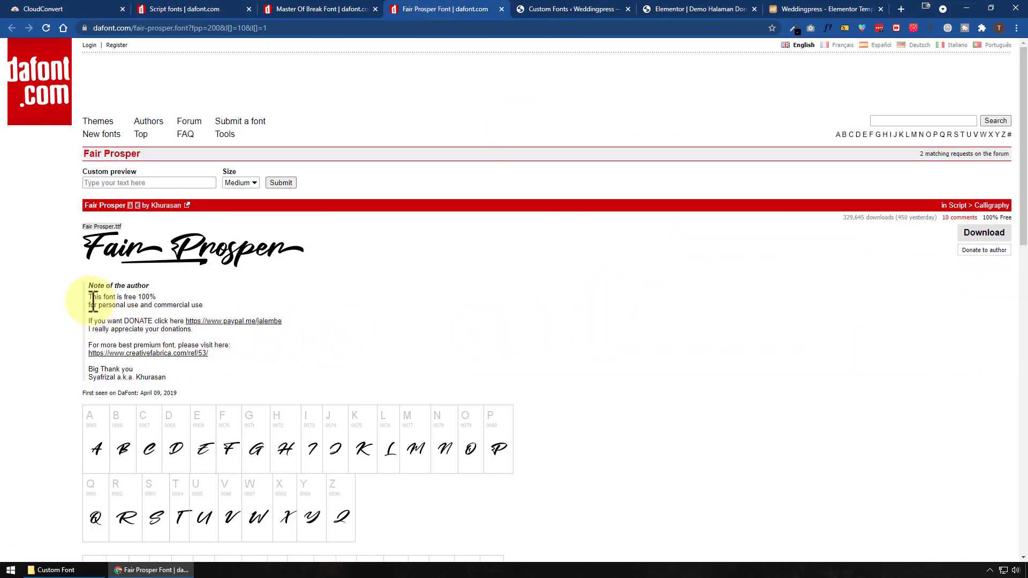
Step: Read the author's usage and donation note for Fair Prosper and review the font's character set
{"action": "left_click_drag", "start_coordinate": [89, 298], "coordinate": [221, 304]}
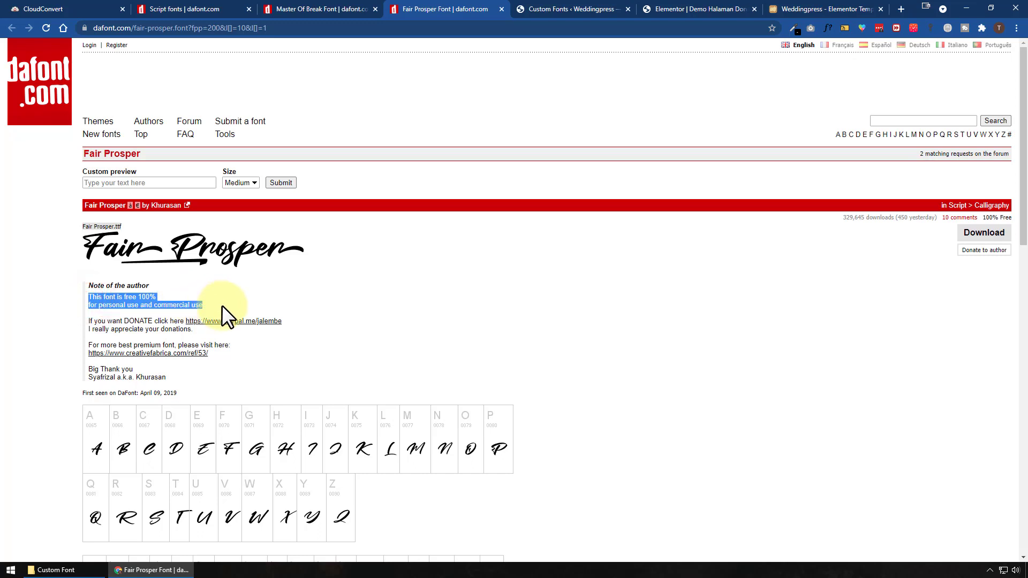
{"action": "left_click_drag", "start_coordinate": [148, 321], "coordinate": [237, 332]}
{"action": "left_click", "coordinate": [400, 341]}
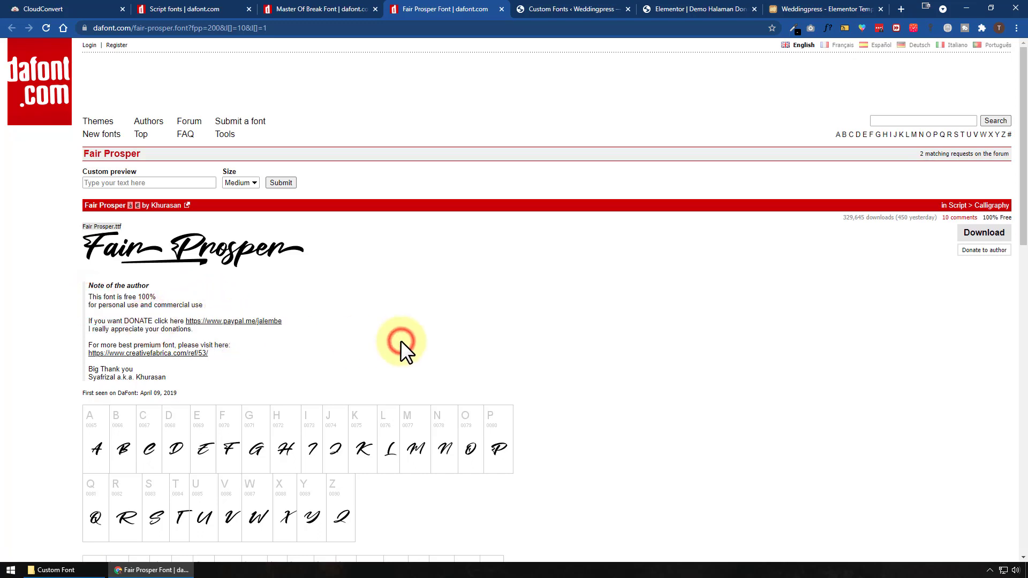
{"action": "scroll", "coordinate": [650, 321], "scroll_direction": "down", "scroll_amount": 9}
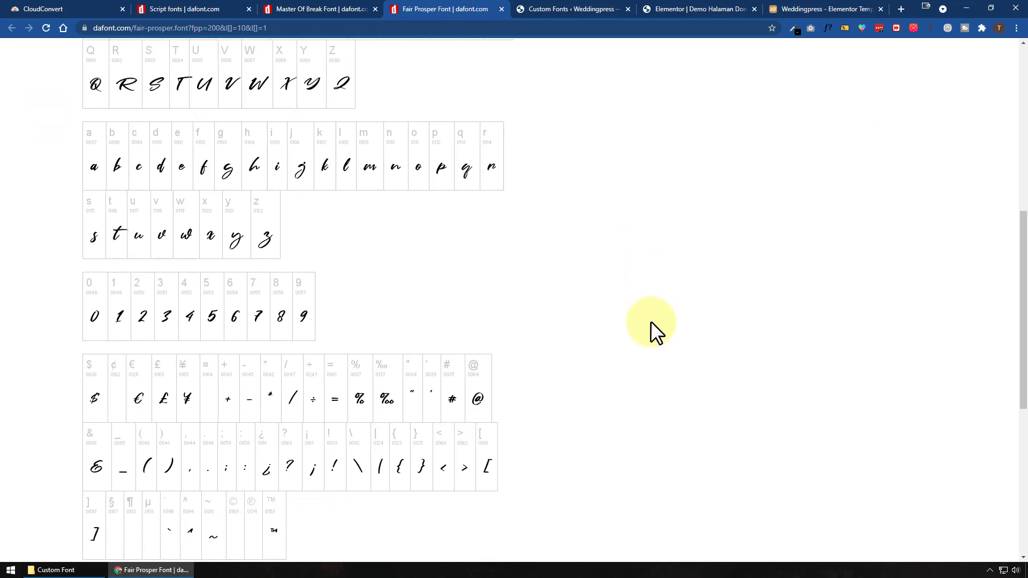
{"action": "scroll", "coordinate": [650, 320], "scroll_direction": "up", "scroll_amount": 8}
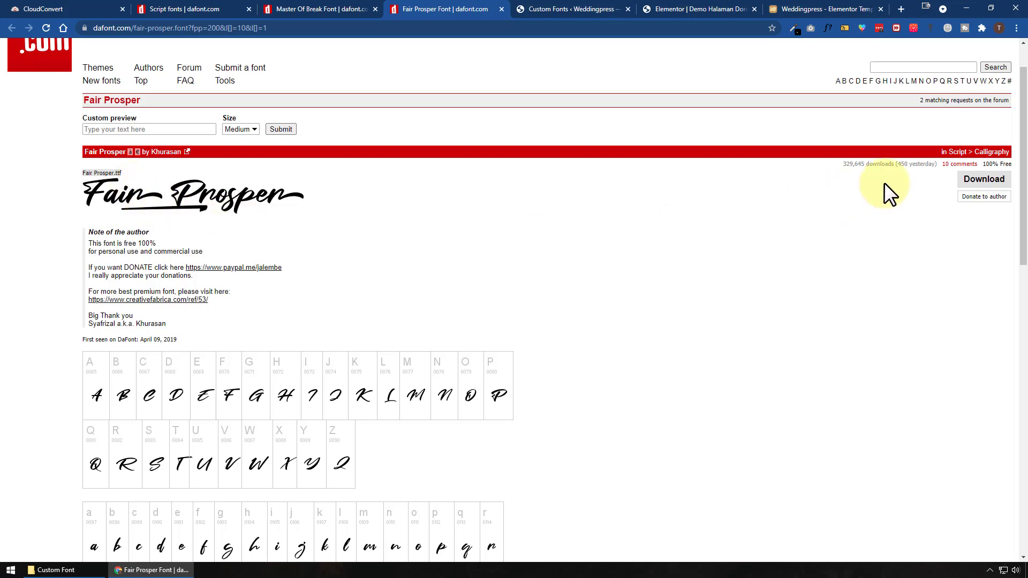
Step: Download the Fair Prosper archive and extract it to a fair_prosper folder, opening that folder to select the TrueType font file
{"action": "left_click", "coordinate": [986, 181]}
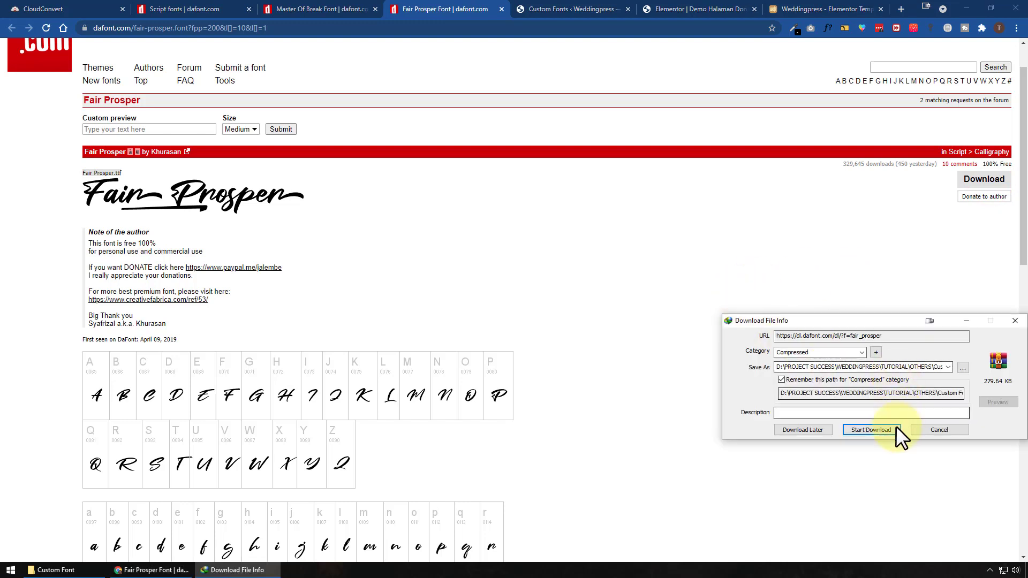
{"action": "left_click", "coordinate": [889, 430]}
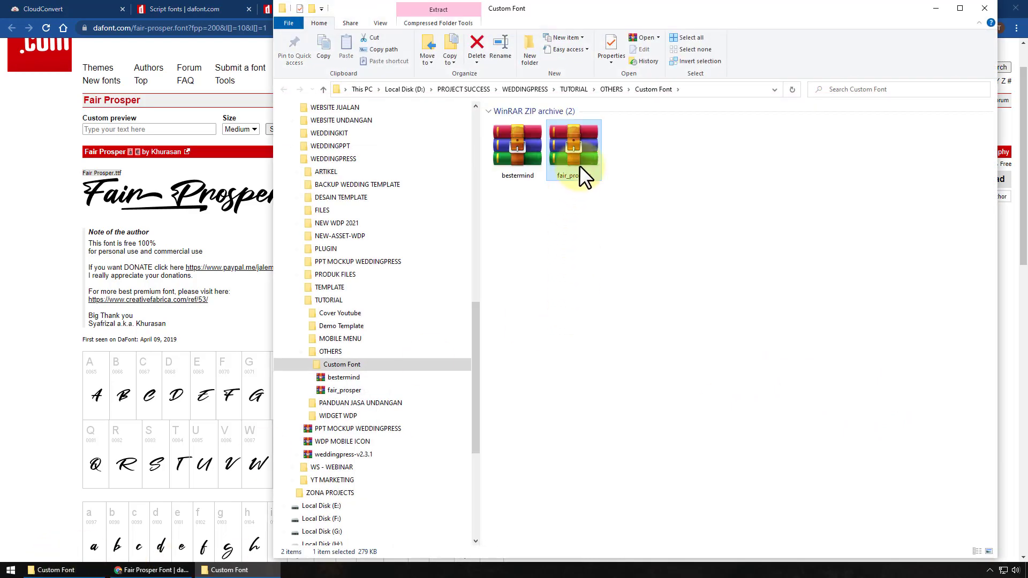
{"action": "right_click", "coordinate": [580, 165]}
{"action": "left_click", "coordinate": [643, 223]}
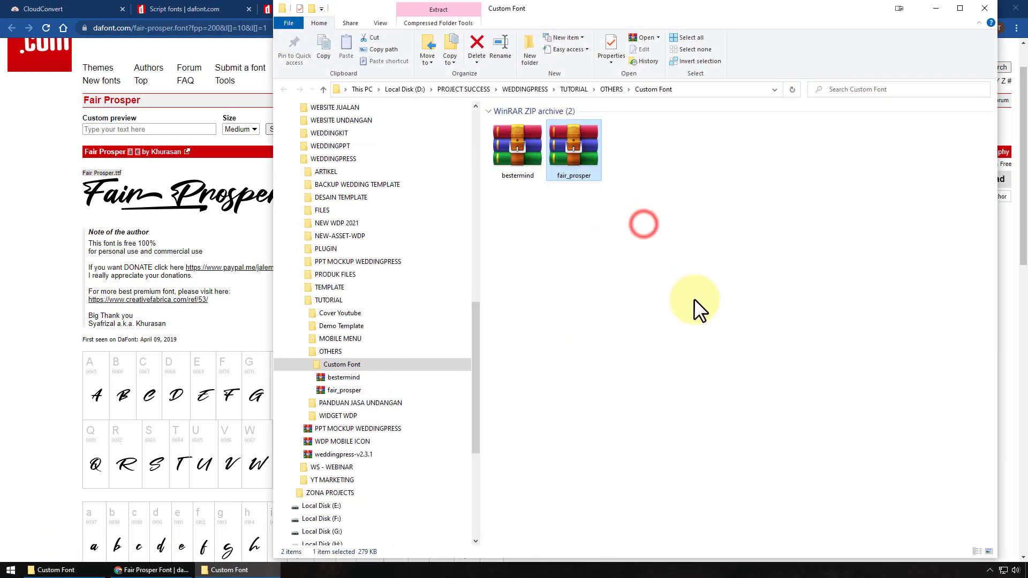
{"action": "double_click", "coordinate": [505, 152]}
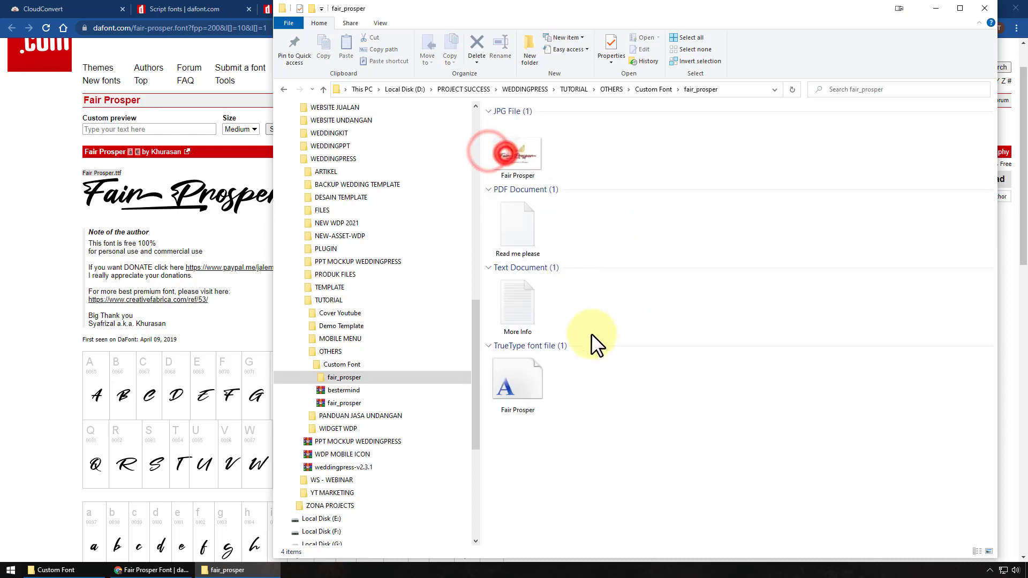
{"action": "left_click", "coordinate": [539, 393]}
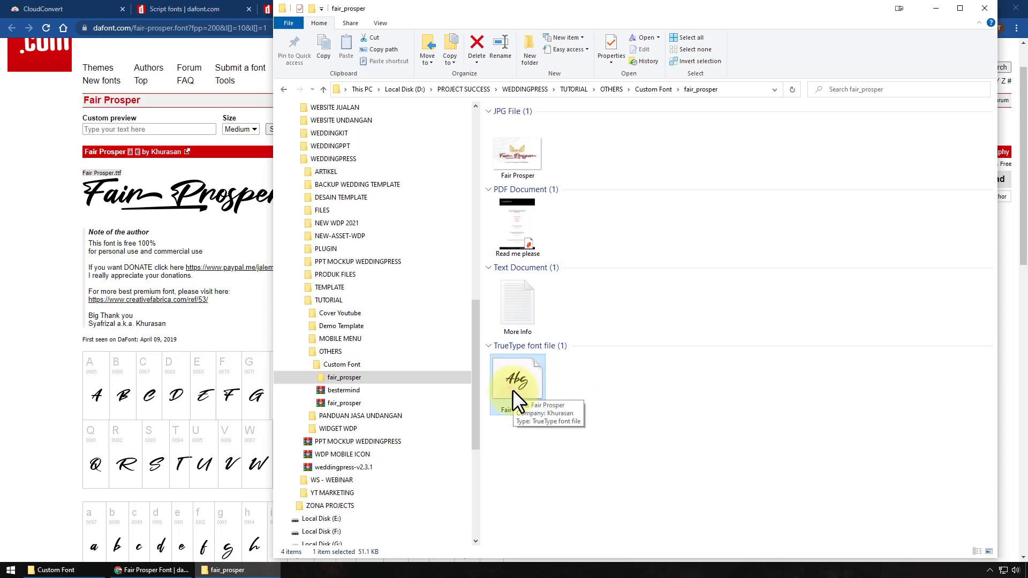
Step: Return to Elementor's Custom Fonts page in the WordPress admin and start adding a new font
{"action": "left_click", "coordinate": [235, 10]}
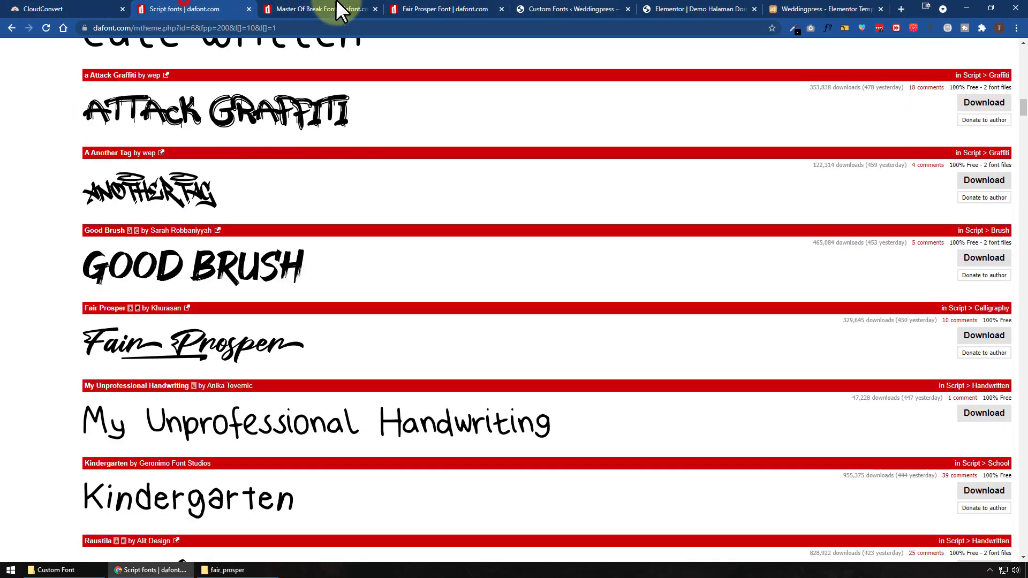
{"action": "left_click", "coordinate": [321, 9]}
{"action": "left_click", "coordinate": [439, 9]}
{"action": "left_click", "coordinate": [557, 9]}
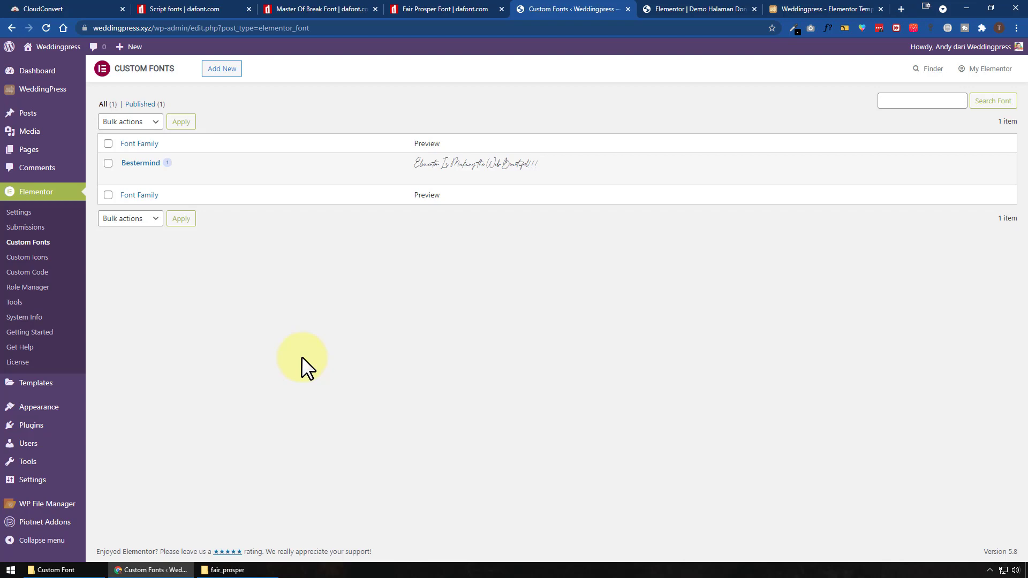
{"action": "left_click", "coordinate": [223, 70]}
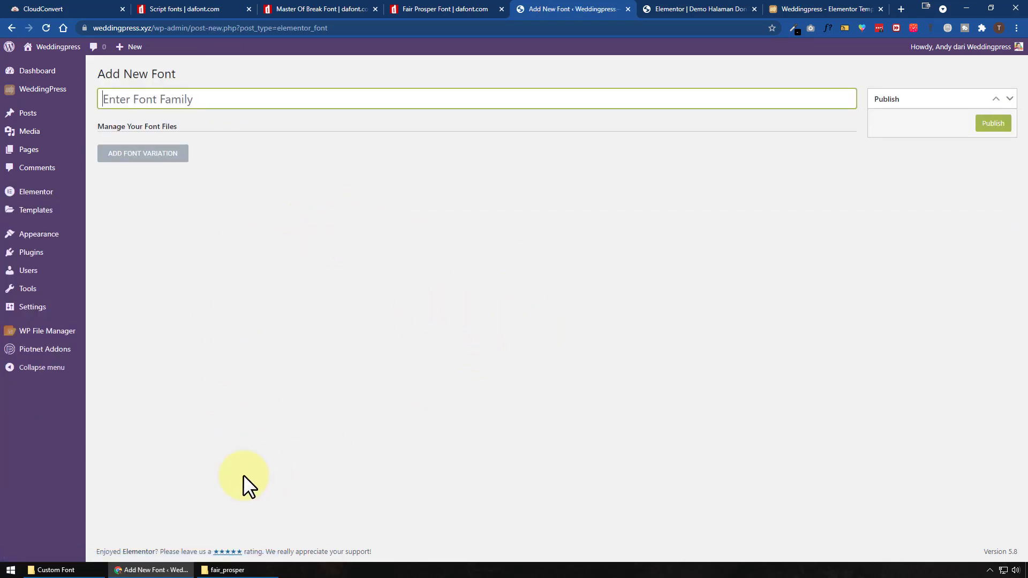
Step: Copy the extracted folder's name, fair_prosper, from File Explorer and paste it as the new font's family name
{"action": "left_click", "coordinate": [235, 570]}
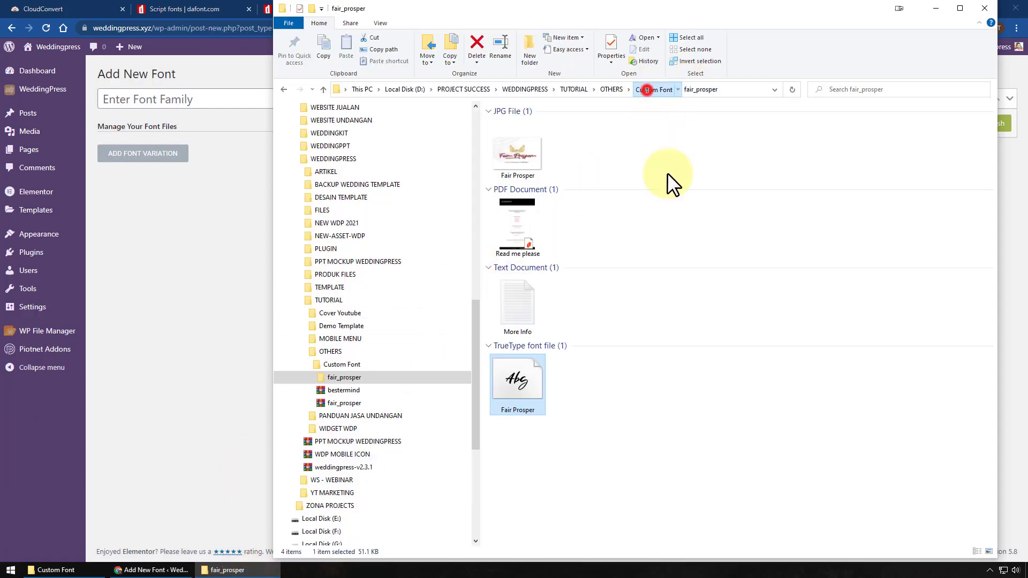
{"action": "left_click", "coordinate": [647, 89]}
{"action": "left_click", "coordinate": [535, 177]}
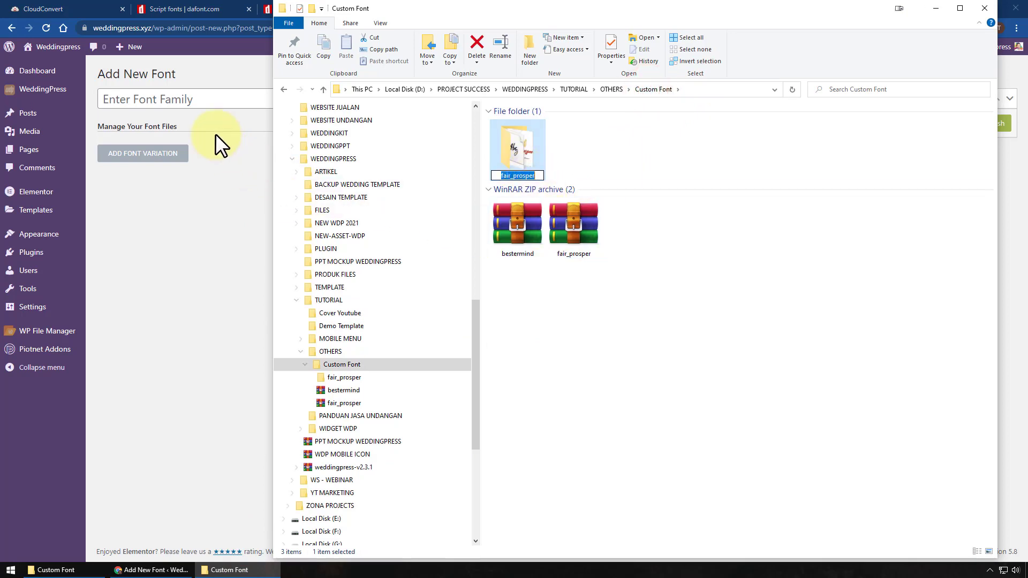
{"action": "key", "text": "ctrl+c"}
{"action": "left_click", "coordinate": [217, 102]}
{"action": "key", "text": "ctrl+v"}
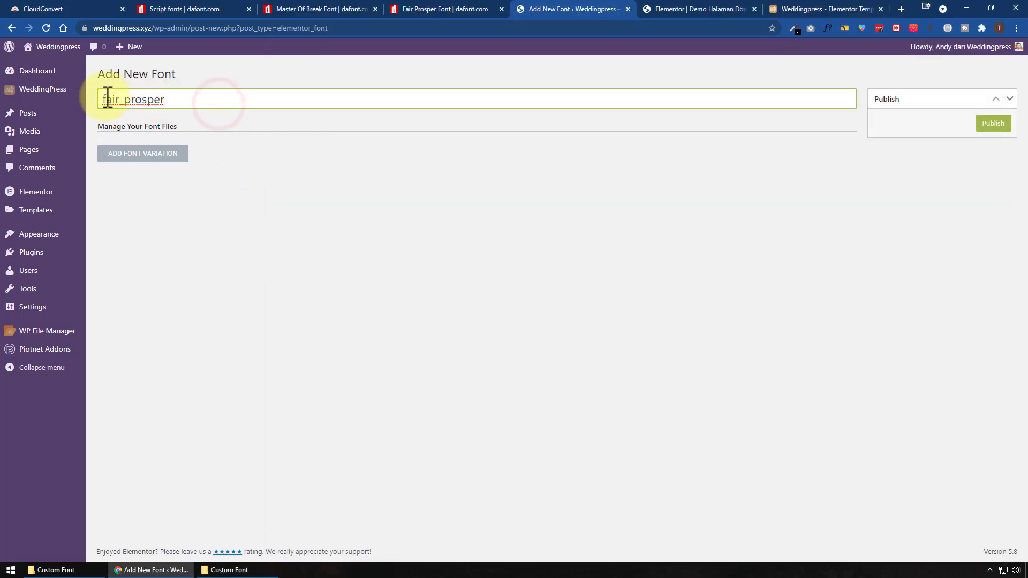
Step: Edit the pasted font family name to read Fair Prosper
{"action": "left_click_drag", "start_coordinate": [108, 98], "coordinate": [52, 90]}
{"action": "type", "text": "F"}
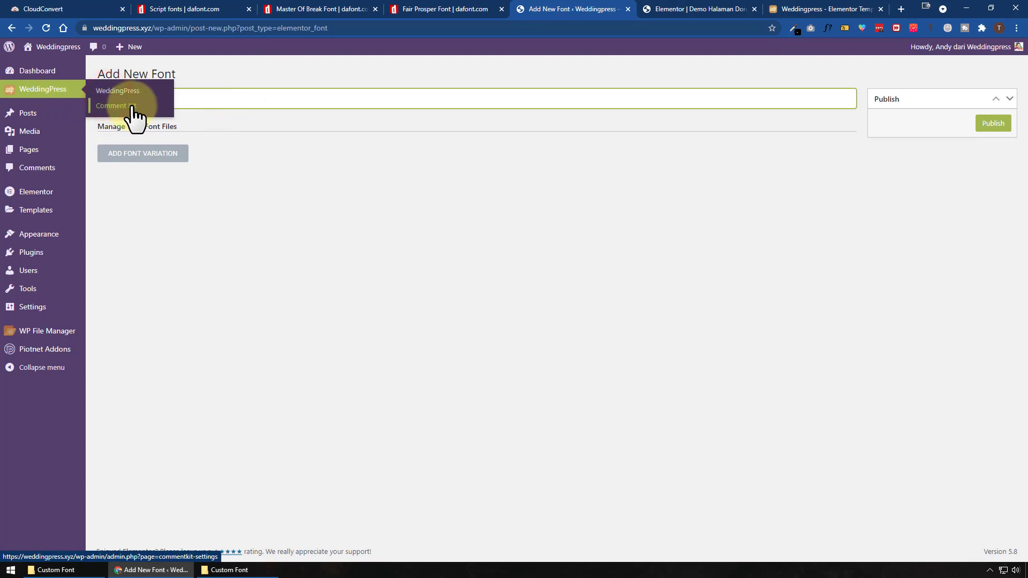
{"action": "left_click", "coordinate": [288, 101]}
{"action": "left_click", "coordinate": [135, 99]}
{"action": "key", "text": "BackSpace"}
{"action": "key", "text": "BackSpace"}
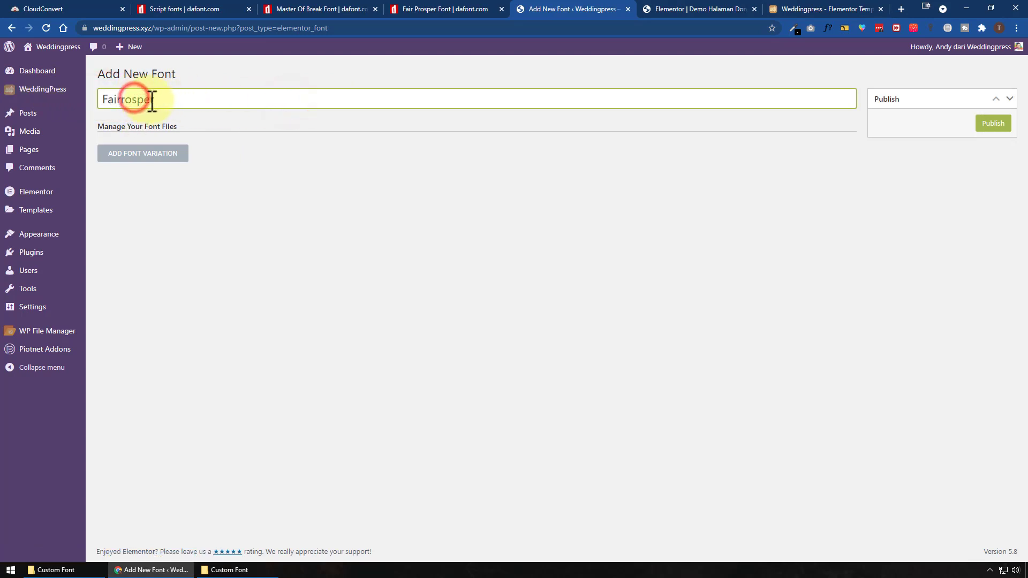
{"action": "type", "text": "P"}
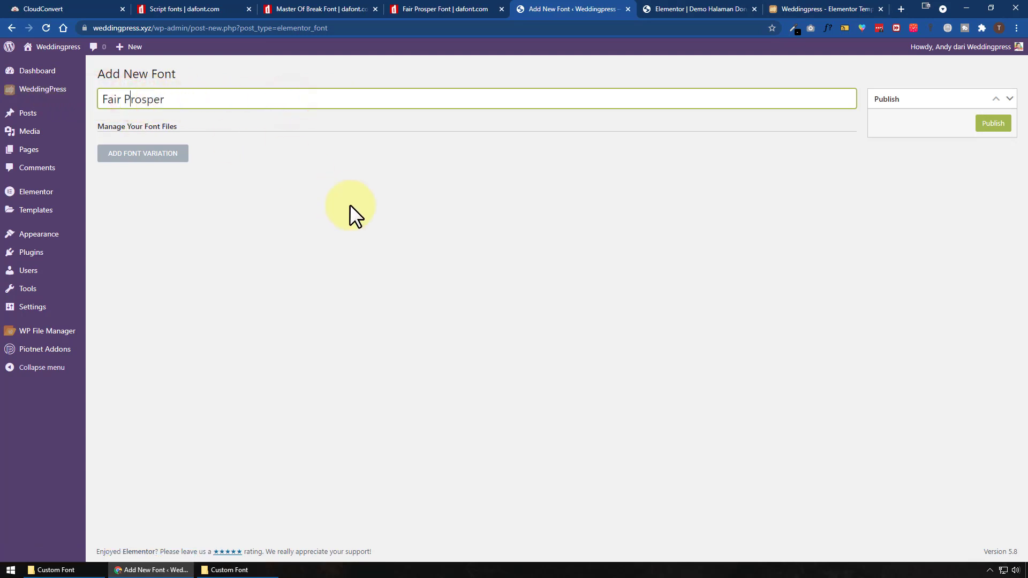
Step: Add a font variation to the new Fair Prosper font
{"action": "left_click", "coordinate": [493, 239]}
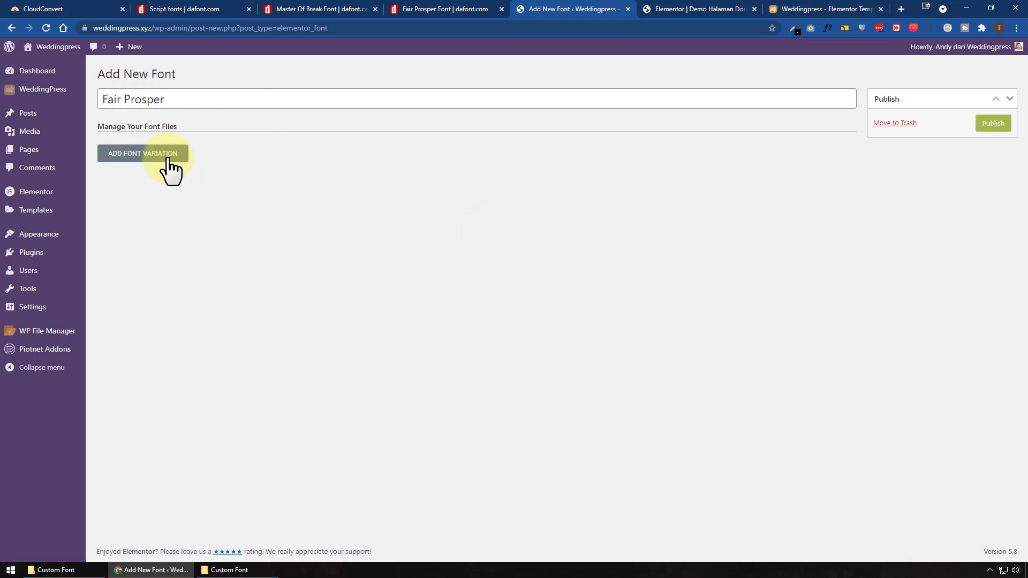
{"action": "left_click", "coordinate": [169, 155]}
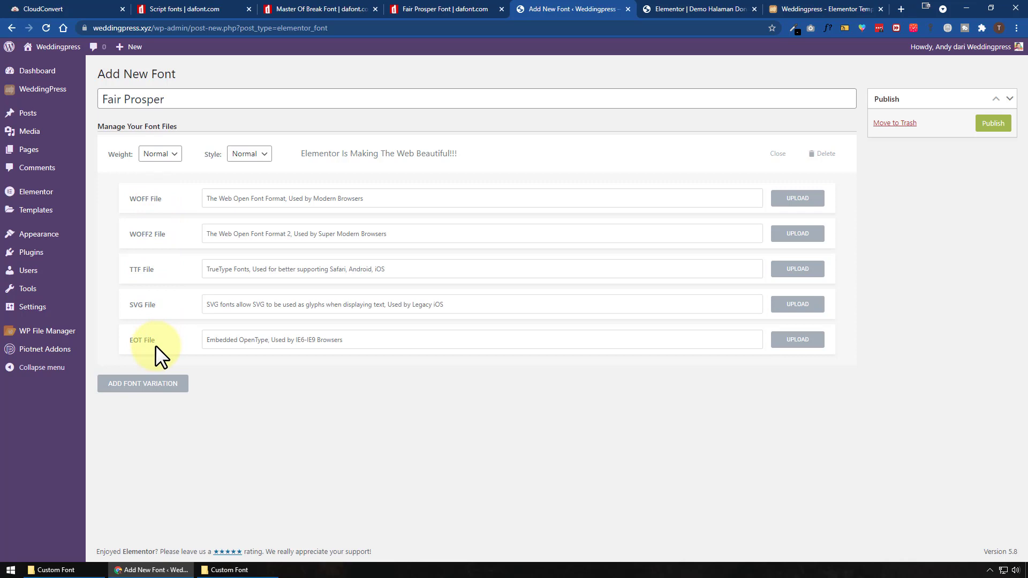
Step: Load the Fair Prosper TrueType file from the extracted fair_prosper folder into the CloudConvert file converter
{"action": "left_click", "coordinate": [229, 570]}
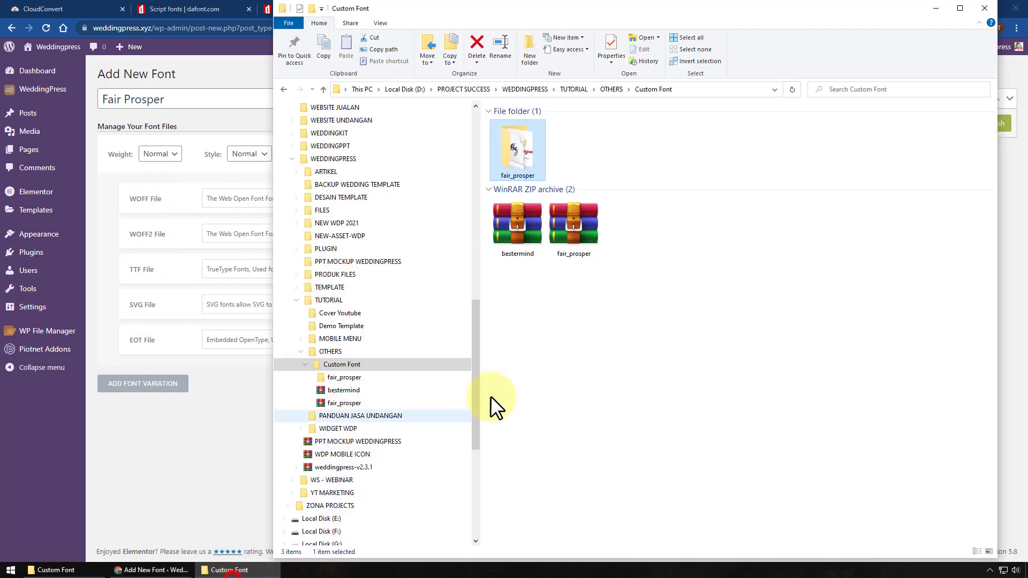
{"action": "double_click", "coordinate": [525, 170]}
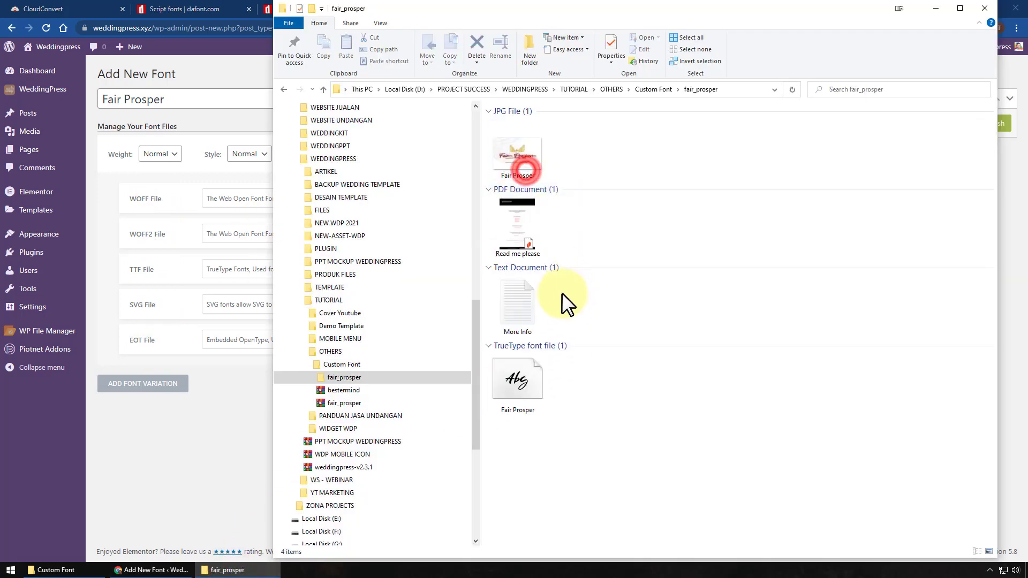
{"action": "left_click", "coordinate": [515, 393]}
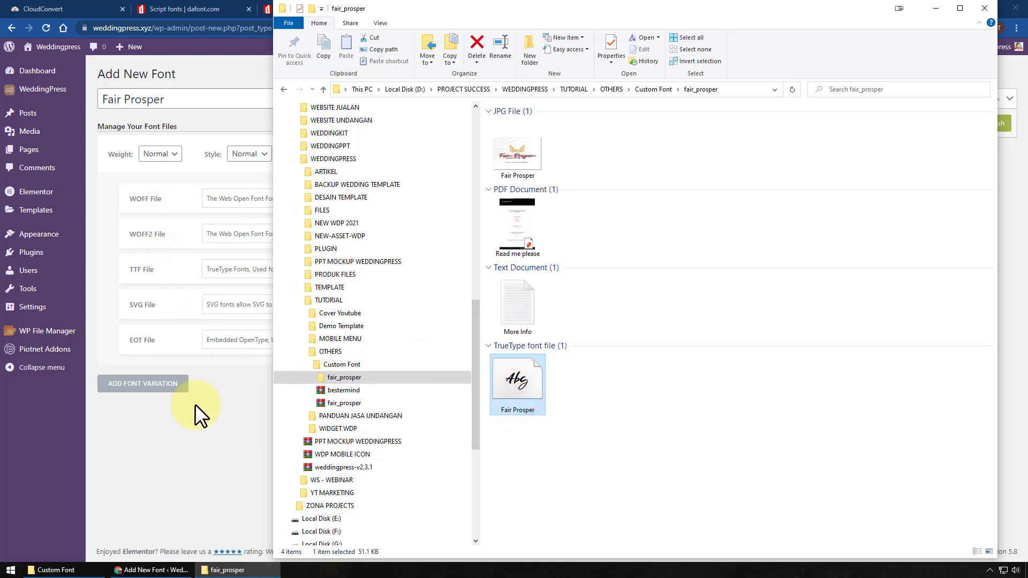
{"action": "left_click", "coordinate": [95, 9]}
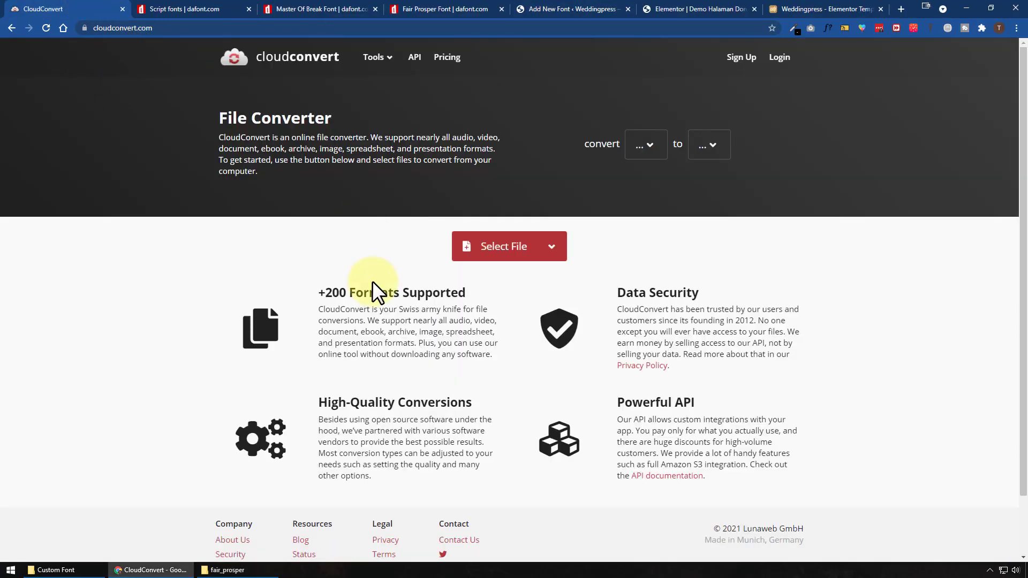
{"action": "left_click", "coordinate": [256, 569]}
{"action": "left_click_drag", "start_coordinate": [517, 380], "coordinate": [244, 205]}
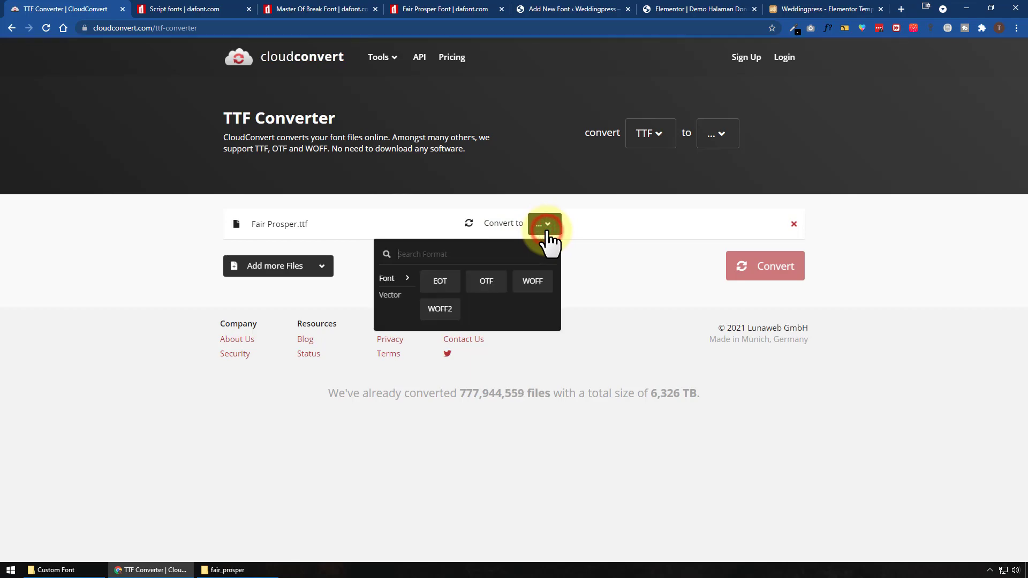
Step: Close the DaFont Script fonts page and place the CloudConvert page beside the Add New Font page in the browser
{"action": "left_click", "coordinate": [211, 11]}
{"action": "left_click", "coordinate": [248, 9]}
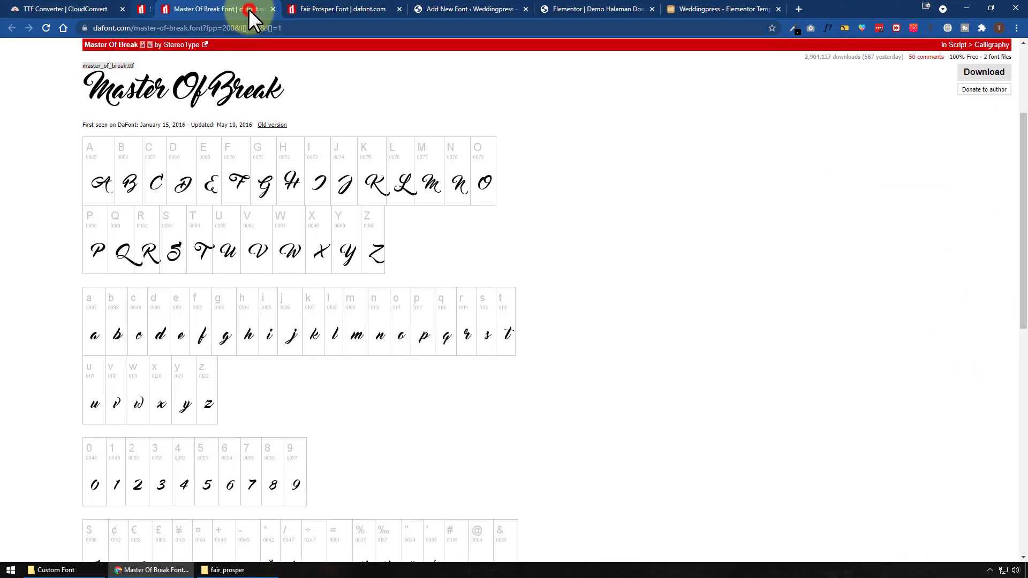
{"action": "left_click_drag", "start_coordinate": [48, 8], "coordinate": [309, 9]}
Step: Check the required file formats on the Add New Font page, then set the uploaded Fair Prosper.ttf to convert to WOFF
{"action": "left_click", "coordinate": [426, 9]}
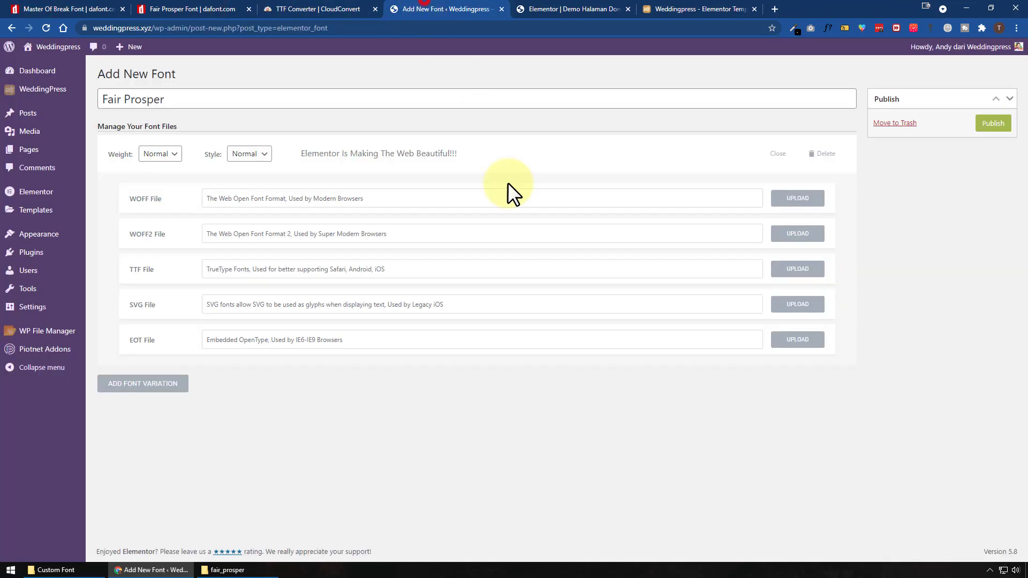
{"action": "left_click", "coordinate": [332, 6]}
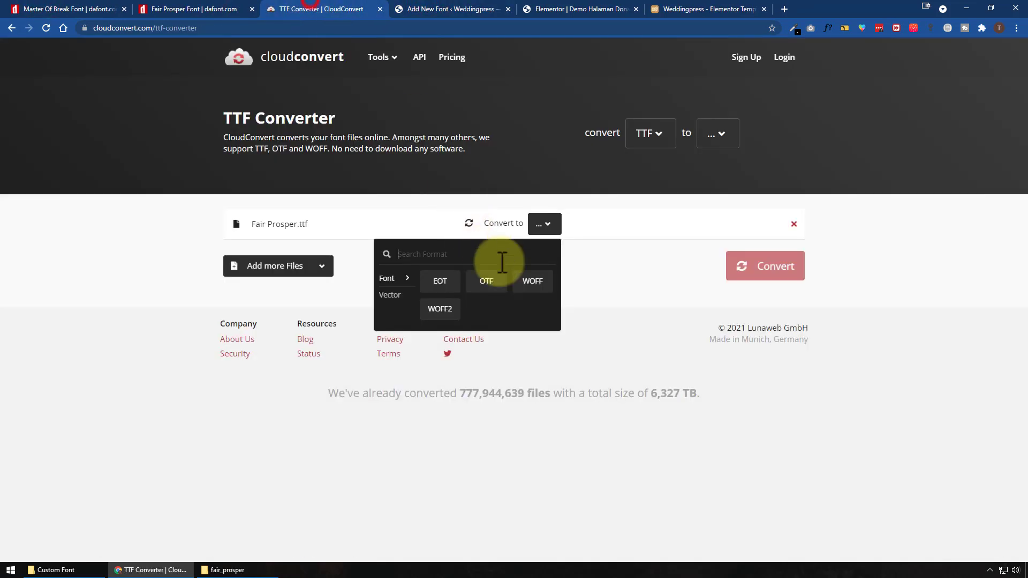
{"action": "left_click", "coordinate": [543, 281]}
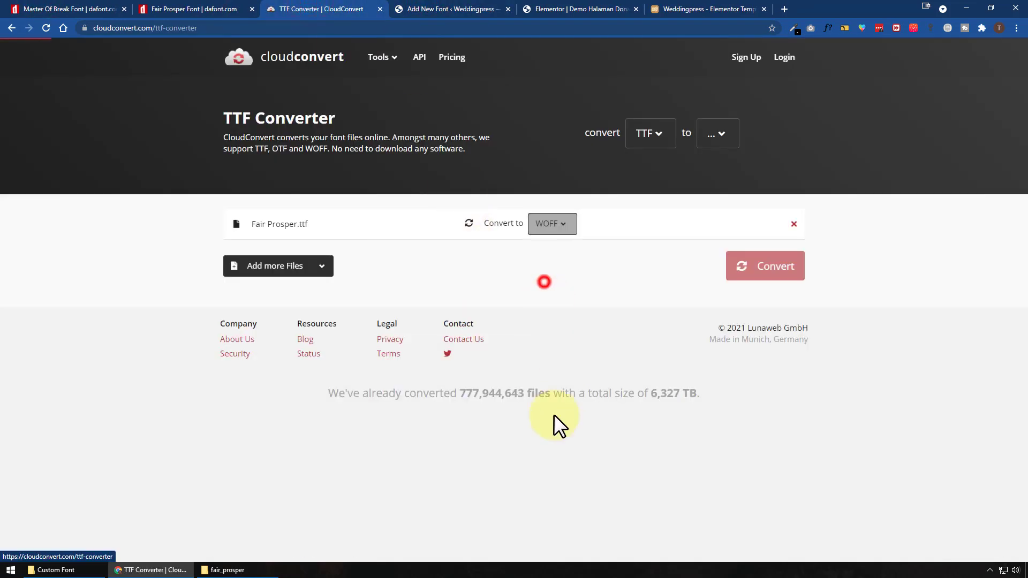
Step: Add Fair Prosper.ttf to the conversion list a second time and set this copy to convert to WOFF2
{"action": "left_click", "coordinate": [273, 266]}
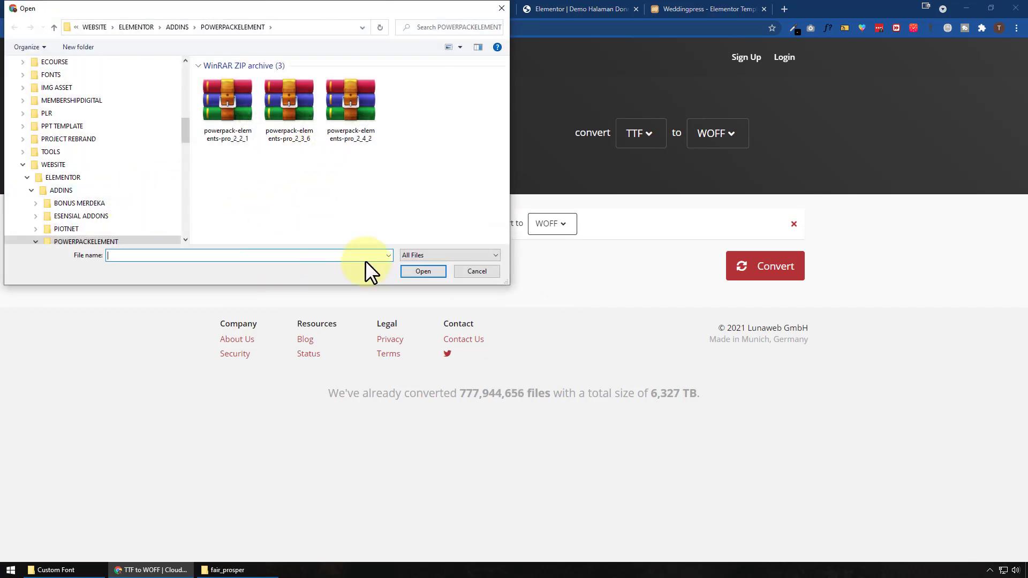
{"action": "left_click", "coordinate": [464, 270]}
{"action": "left_click", "coordinate": [252, 571]}
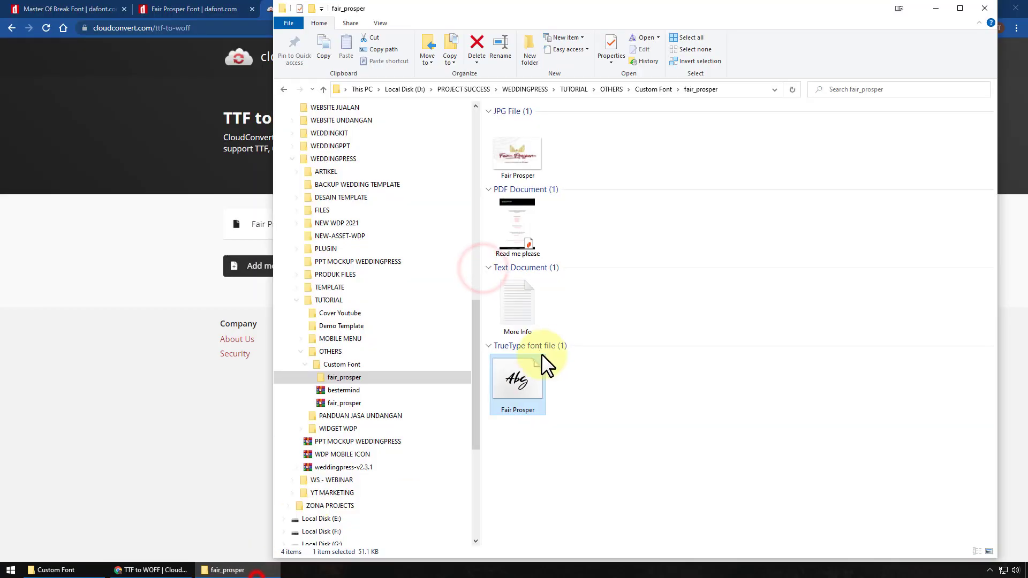
{"action": "left_click_drag", "start_coordinate": [519, 397], "coordinate": [232, 246]}
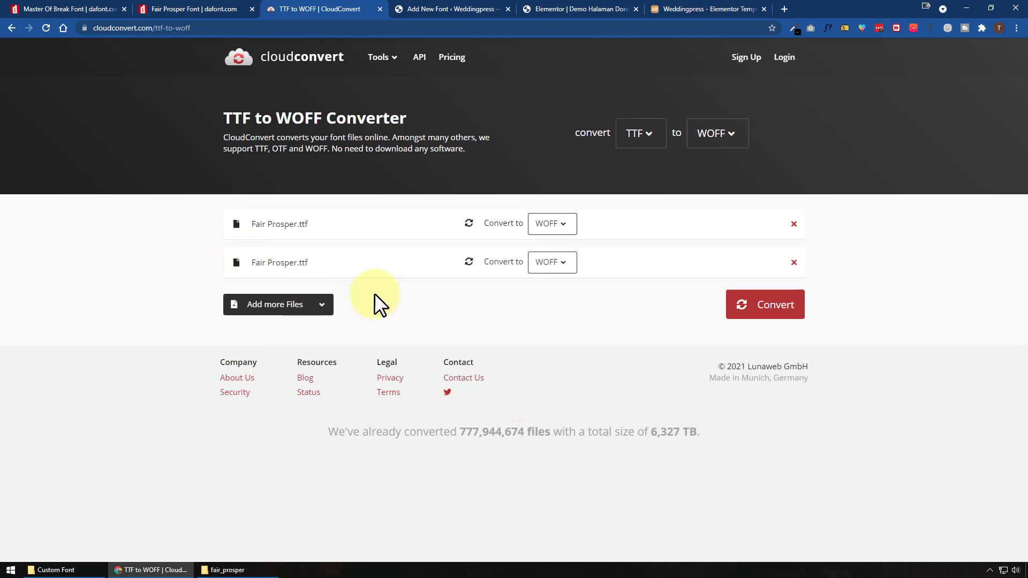
{"action": "left_click", "coordinate": [552, 263]}
{"action": "left_click", "coordinate": [460, 349]}
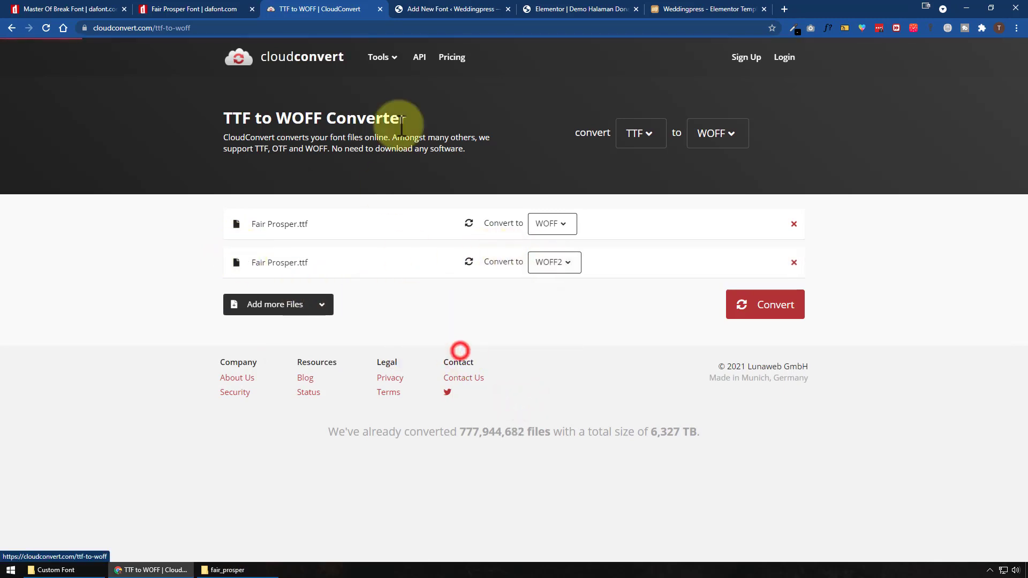
Step: Recheck Elementor's required font formats, then add a third copy of Fair Prosper.ttf to CloudConvert with SVG as its target format
{"action": "left_click", "coordinate": [415, 8]}
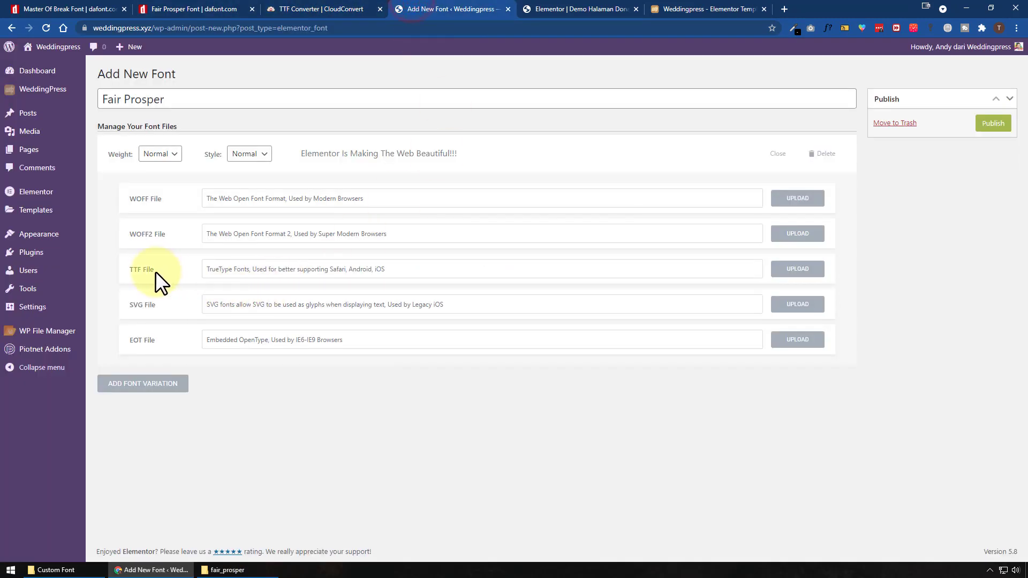
{"action": "left_click", "coordinate": [235, 571]}
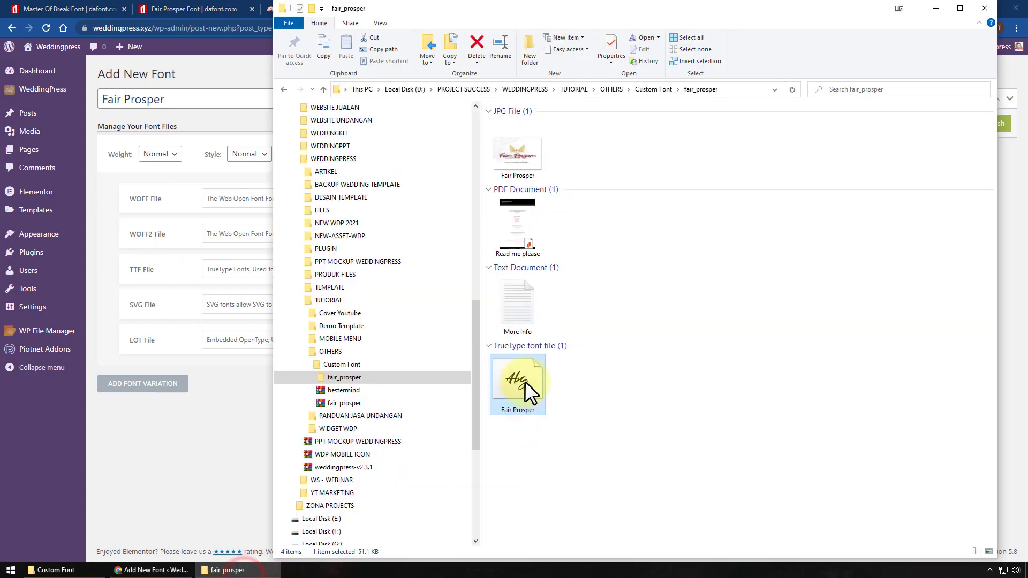
{"action": "left_click", "coordinate": [226, 469]}
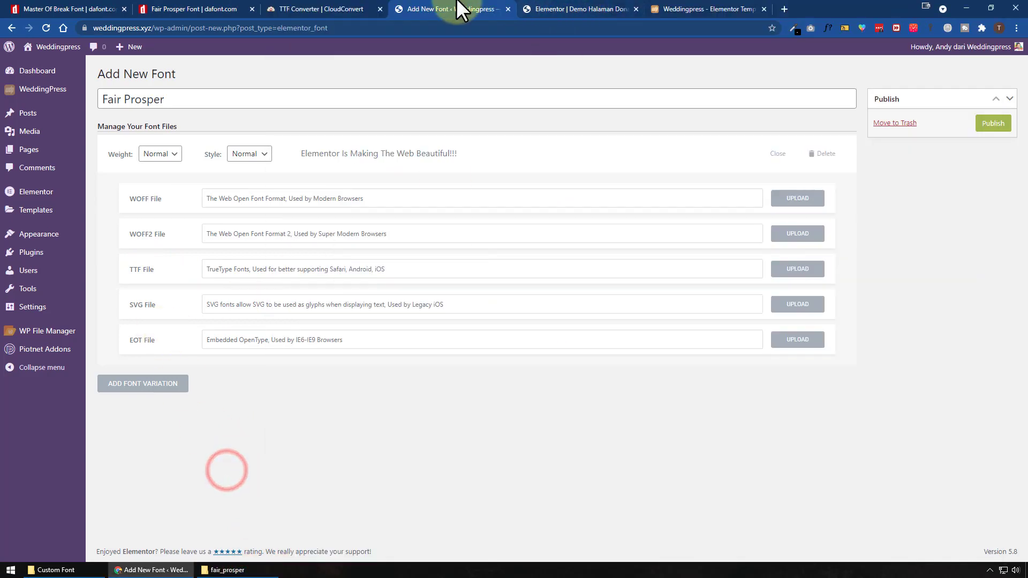
{"action": "left_click", "coordinate": [321, 8]}
{"action": "left_click", "coordinate": [227, 570]}
{"action": "left_click_drag", "start_coordinate": [516, 407], "coordinate": [220, 280]}
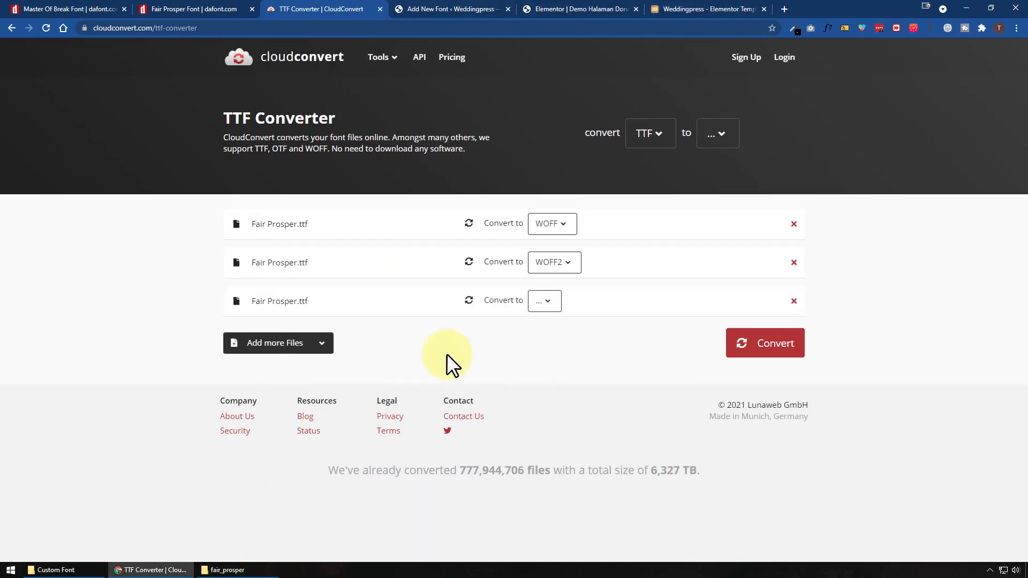
{"action": "left_click", "coordinate": [544, 302]}
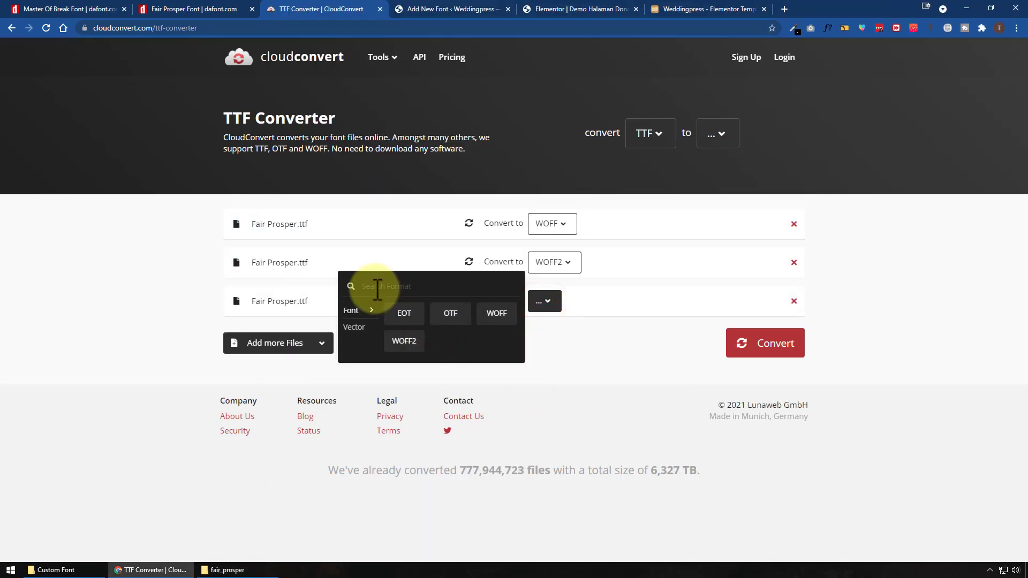
{"action": "left_click", "coordinate": [354, 327]}
{"action": "left_click", "coordinate": [405, 313]}
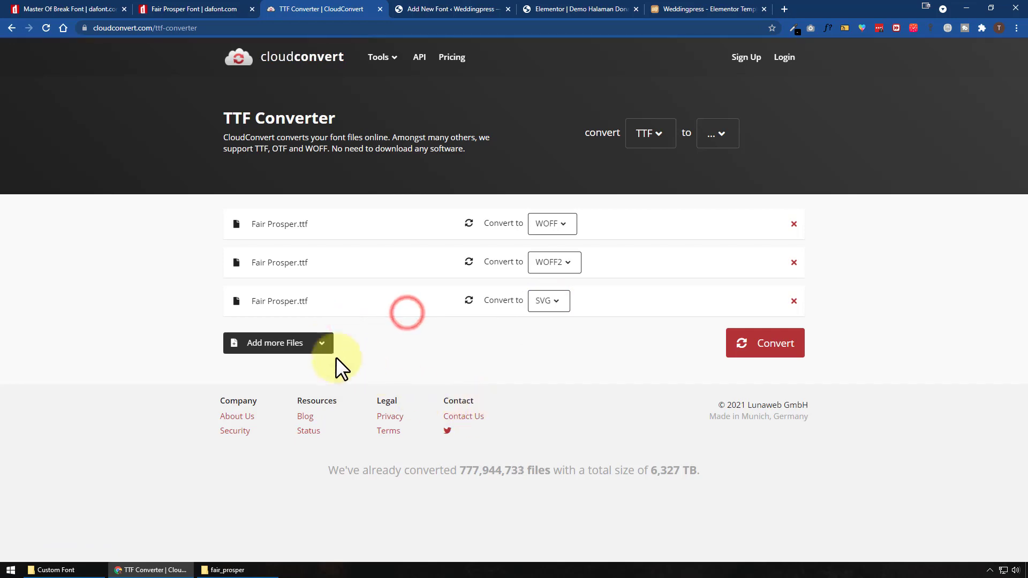
Step: Add a fourth copy of Fair Prosper.ttf to the conversion list and set it to convert to EOT
{"action": "left_click", "coordinate": [227, 570]}
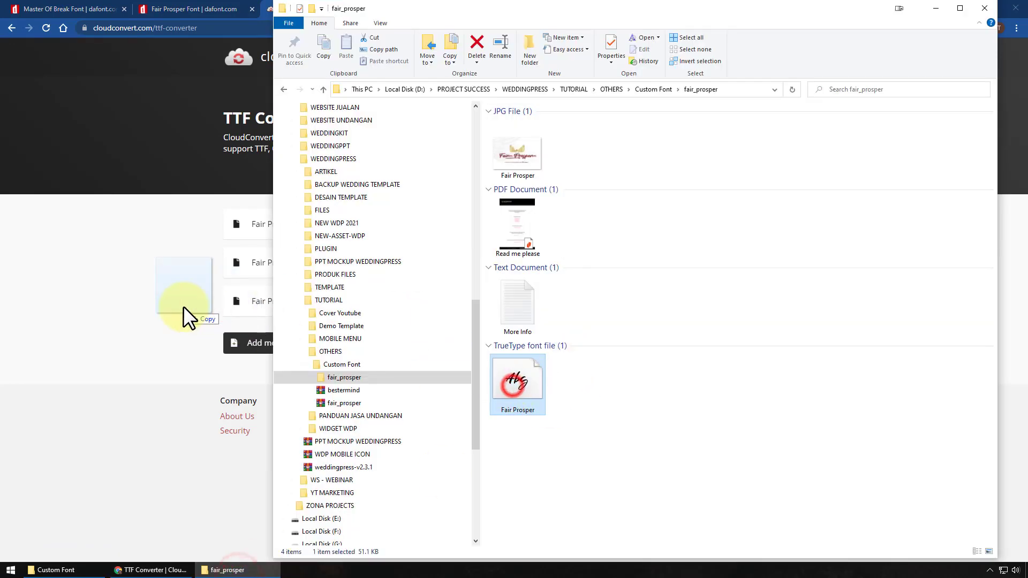
{"action": "left_click_drag", "start_coordinate": [183, 306], "coordinate": [185, 308]}
{"action": "left_click", "coordinate": [547, 342]}
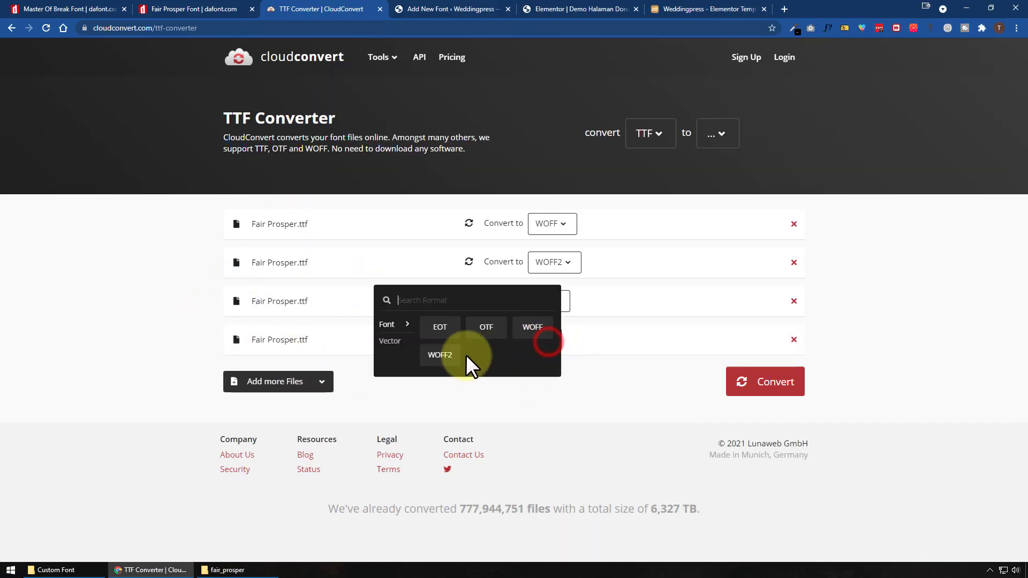
{"action": "left_click", "coordinate": [448, 333]}
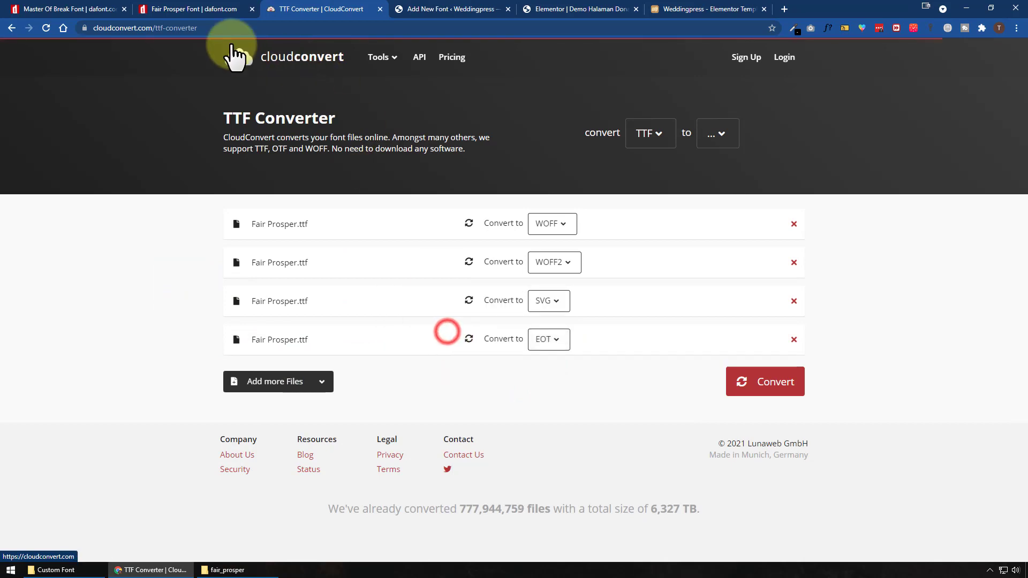
Step: Compare the chosen formats with Elementor's font file fields and convert all the listed files in CloudConvert
{"action": "left_click", "coordinate": [453, 9]}
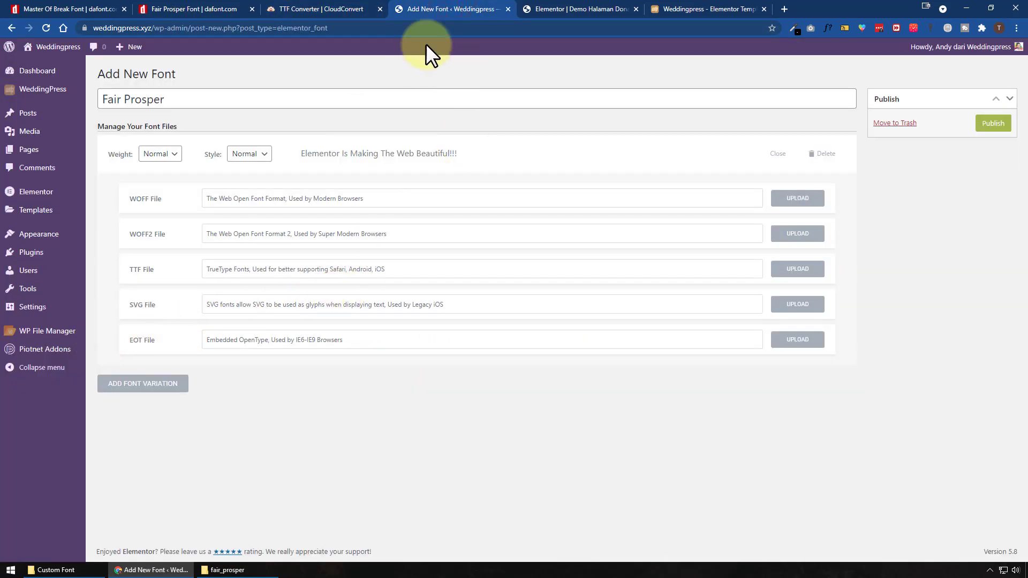
{"action": "left_click", "coordinate": [320, 9]}
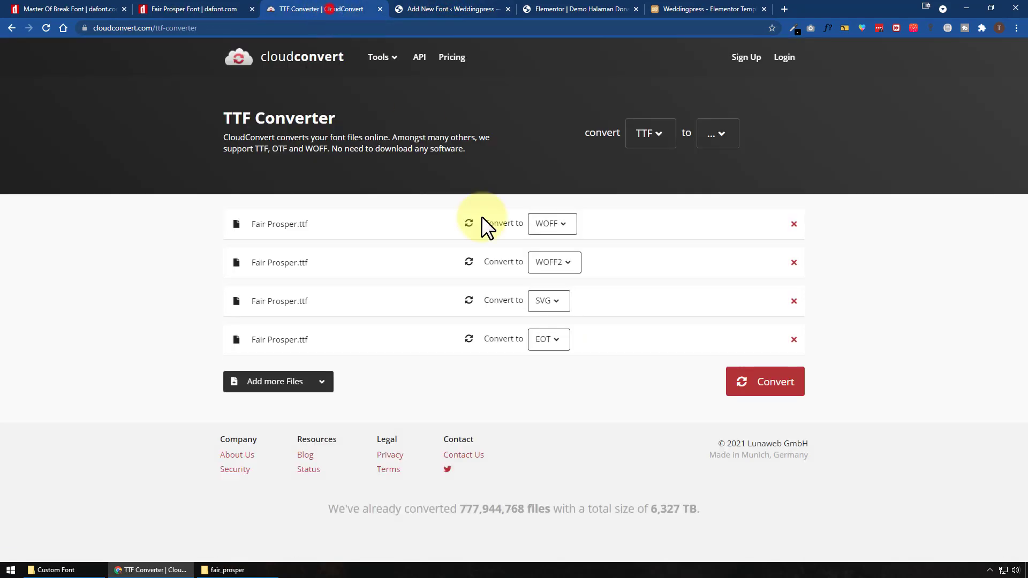
{"action": "left_click", "coordinate": [772, 390]}
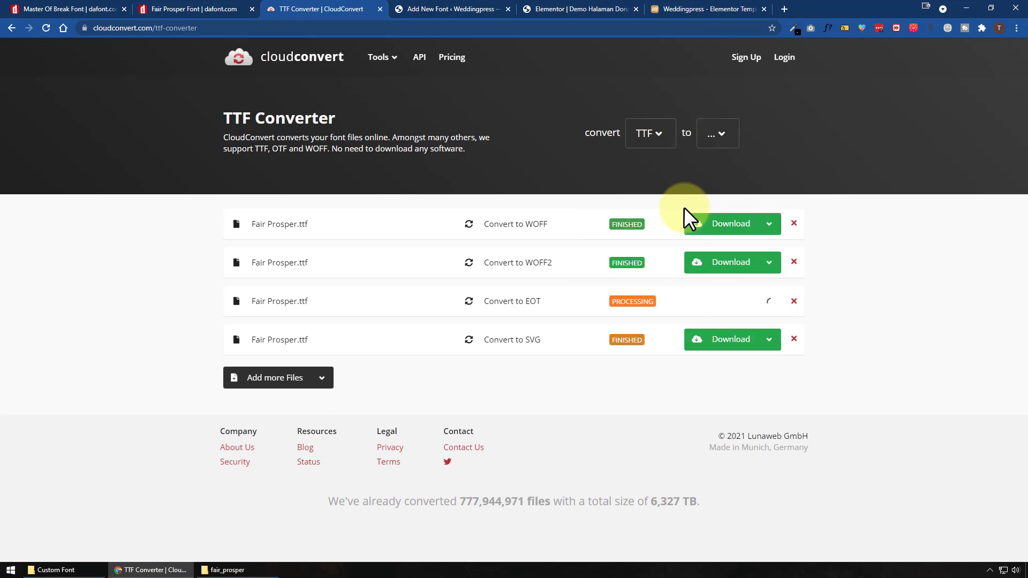
Step: Download the converted WOFF file and save it as Fair Prosper in the fair_prosper folder inside Custom Font
{"action": "left_click", "coordinate": [741, 227]}
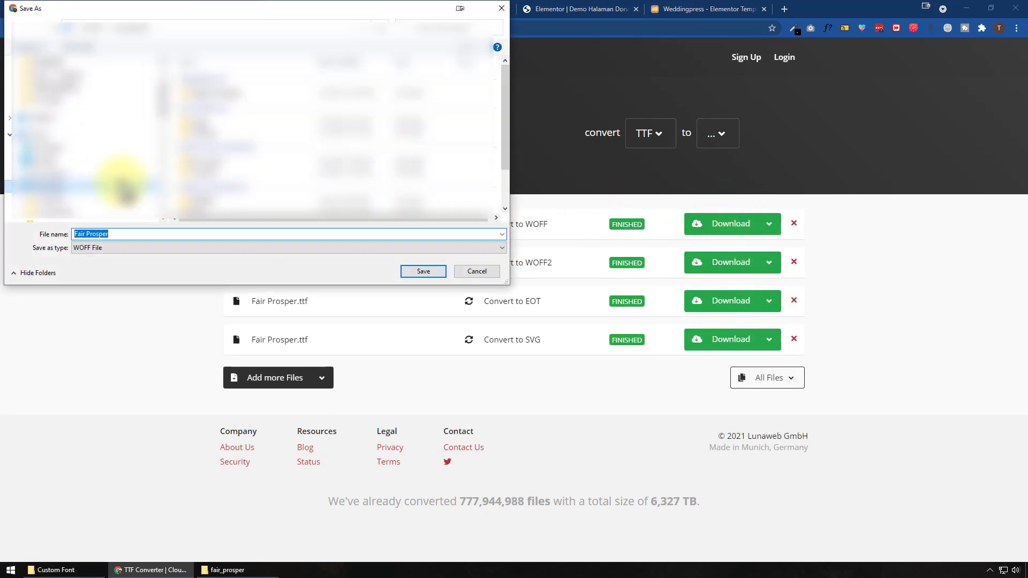
{"action": "scroll", "coordinate": [119, 183], "scroll_direction": "down", "scroll_amount": 3}
{"action": "left_click", "coordinate": [114, 155]}
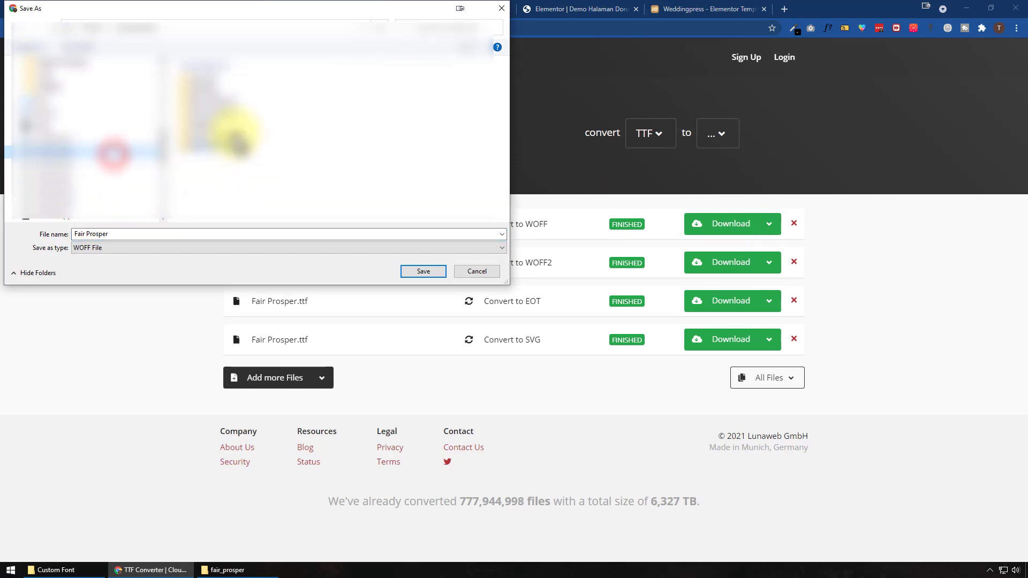
{"action": "double_click", "coordinate": [233, 131]}
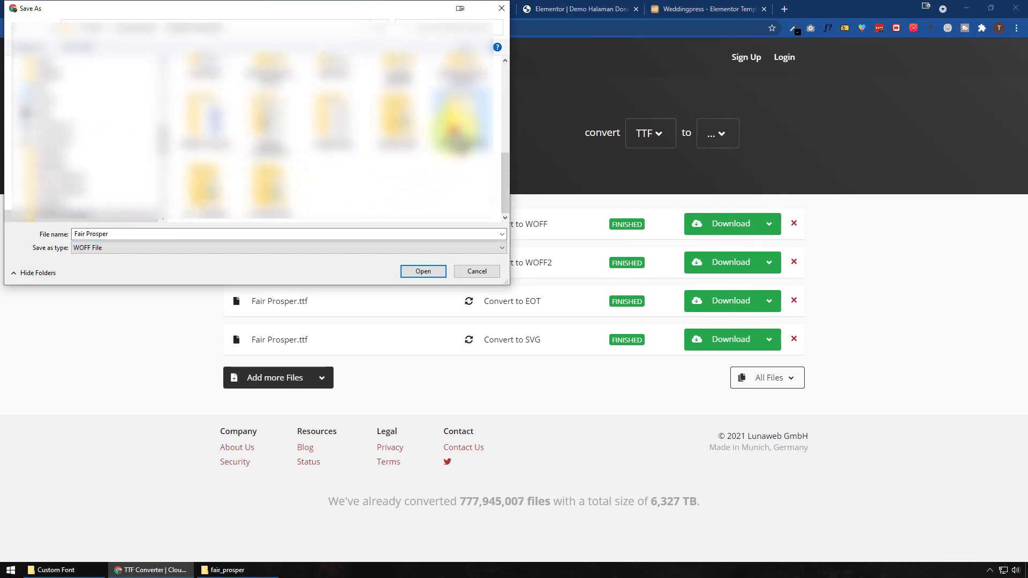
{"action": "double_click", "coordinate": [454, 131]}
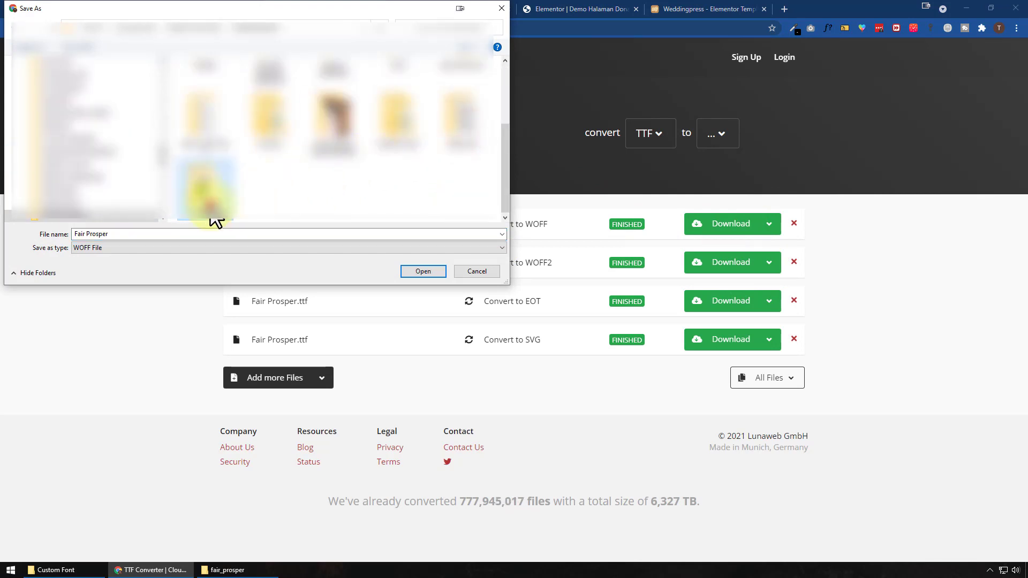
{"action": "double_click", "coordinate": [210, 204]}
{"action": "double_click", "coordinate": [210, 115]}
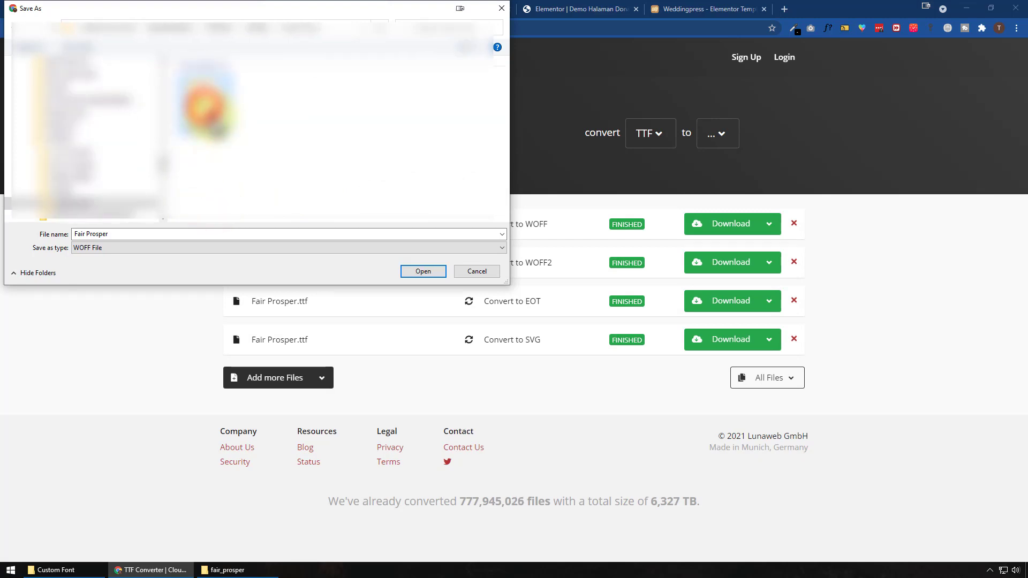
{"action": "left_click", "coordinate": [415, 271]}
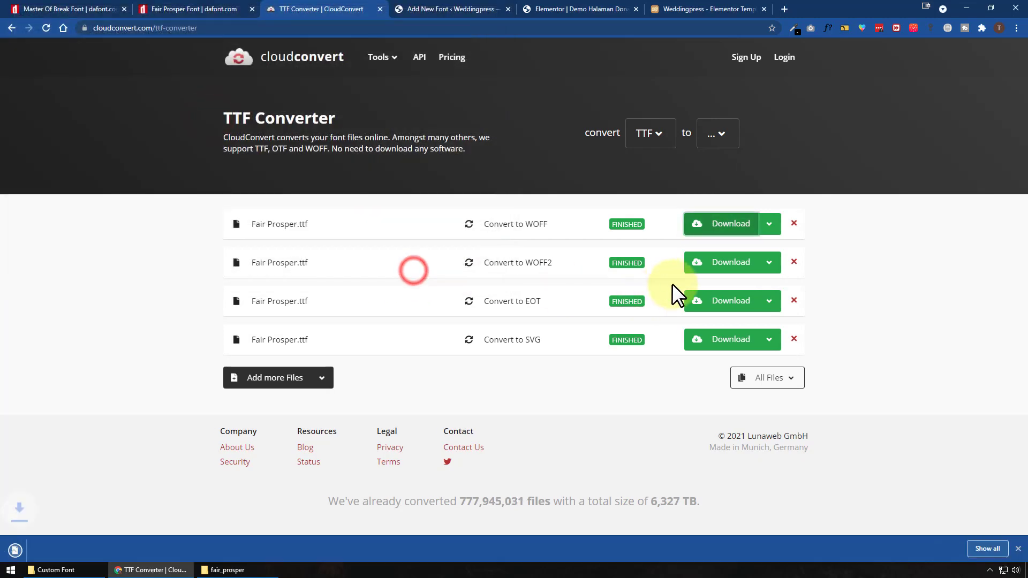
Step: Download the converted WOFF2, EOT and SVG files into the fair_prosper folder and check the folder's contents
{"action": "left_click", "coordinate": [723, 267]}
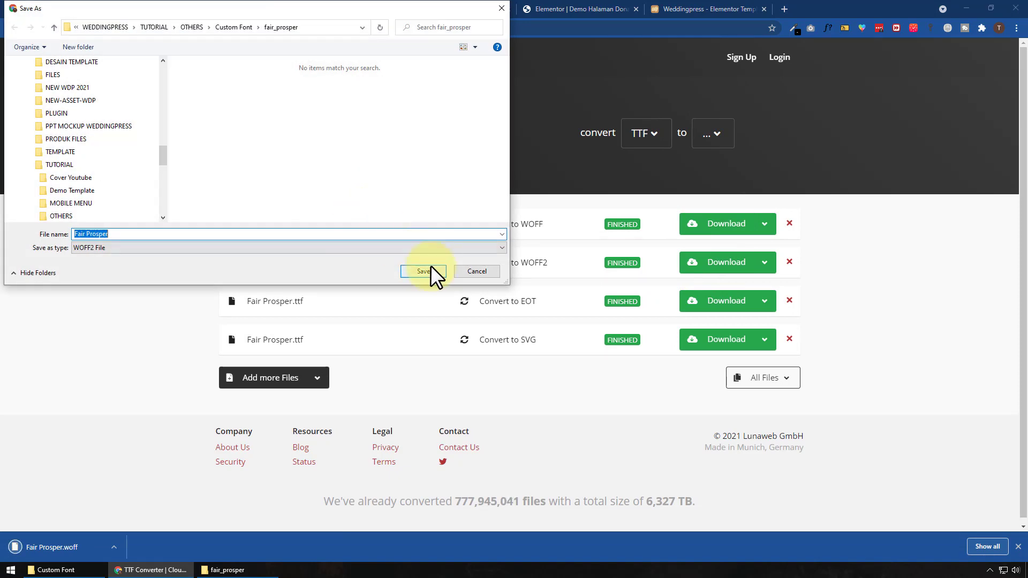
{"action": "left_click", "coordinate": [431, 266]}
{"action": "left_click", "coordinate": [721, 297]}
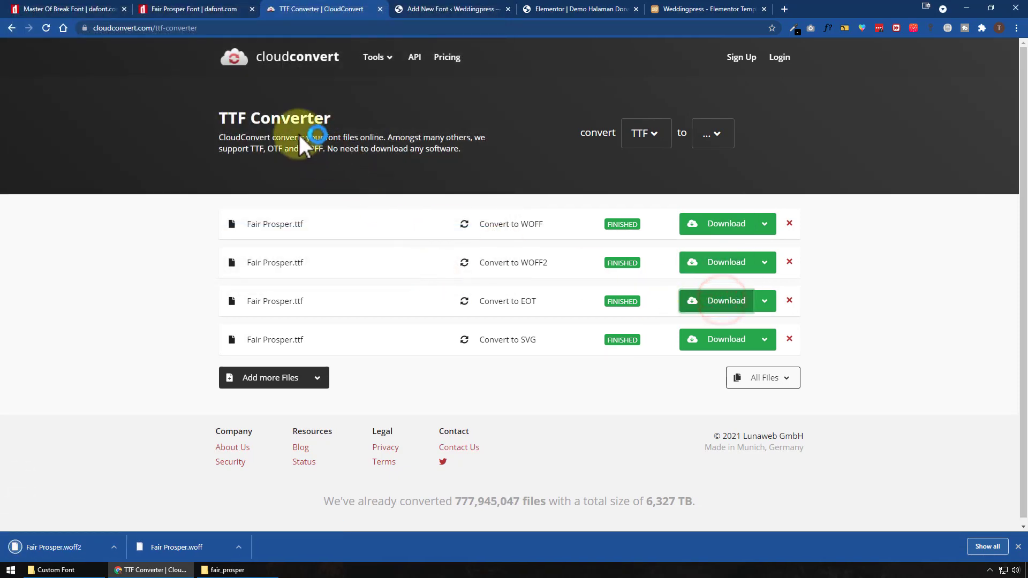
{"action": "left_click", "coordinate": [423, 271]}
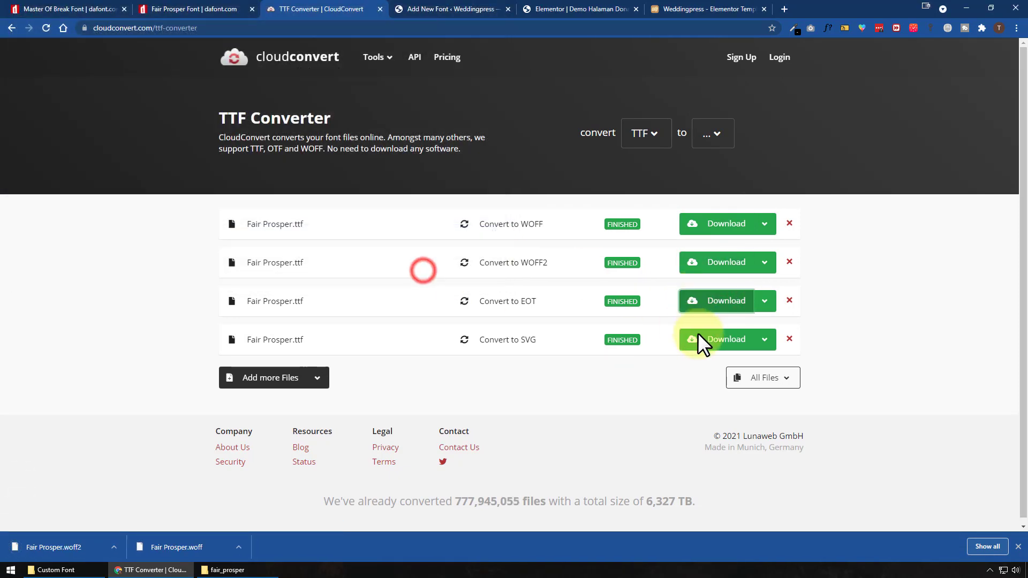
{"action": "left_click", "coordinate": [716, 339]}
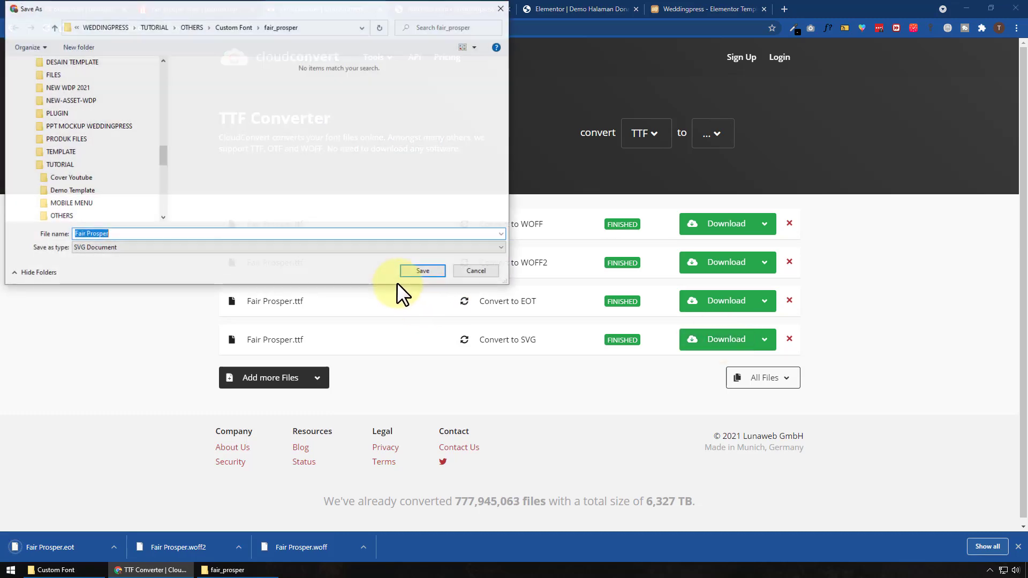
{"action": "left_click", "coordinate": [415, 268]}
{"action": "left_click", "coordinate": [227, 570]}
{"action": "left_click", "coordinate": [680, 433]}
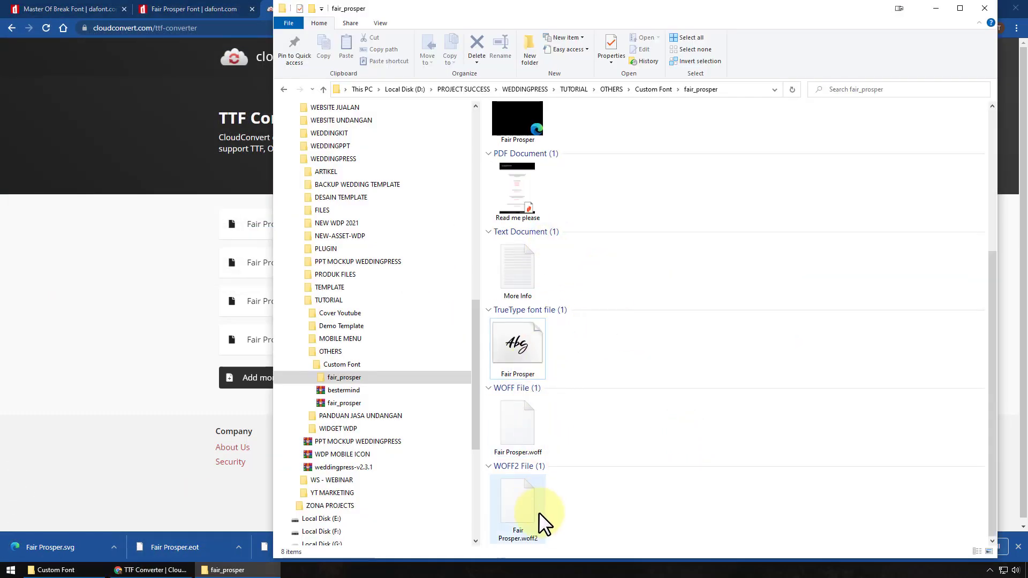
{"action": "scroll", "coordinate": [573, 445], "scroll_direction": "up", "scroll_amount": 3}
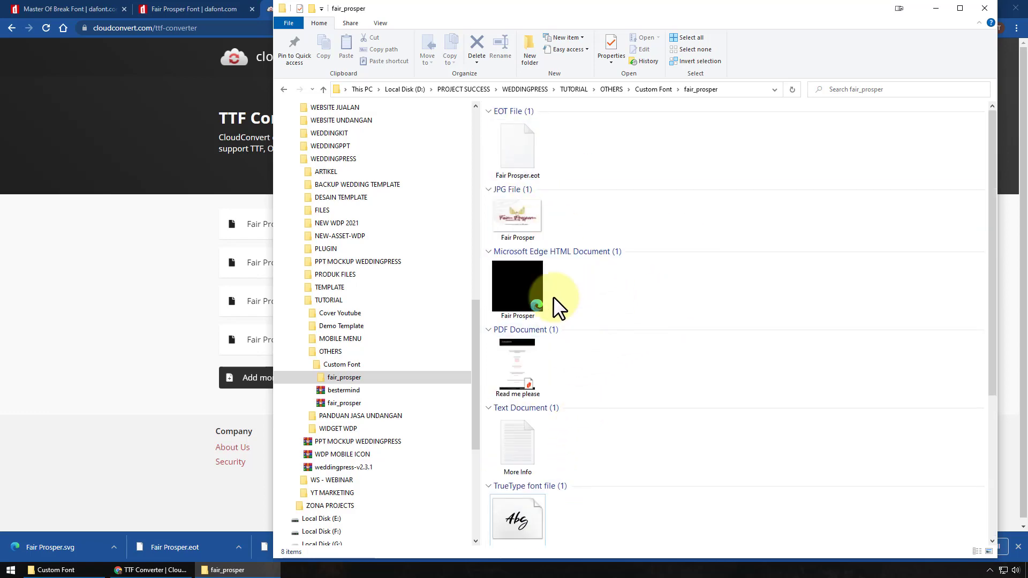
Step: In the Fair Prosper font entry on WordPress, upload Fair Prosper.woff from the fair_prosper folder as the WOFF file
{"action": "left_click", "coordinate": [100, 197]}
{"action": "left_click", "coordinate": [456, 7]}
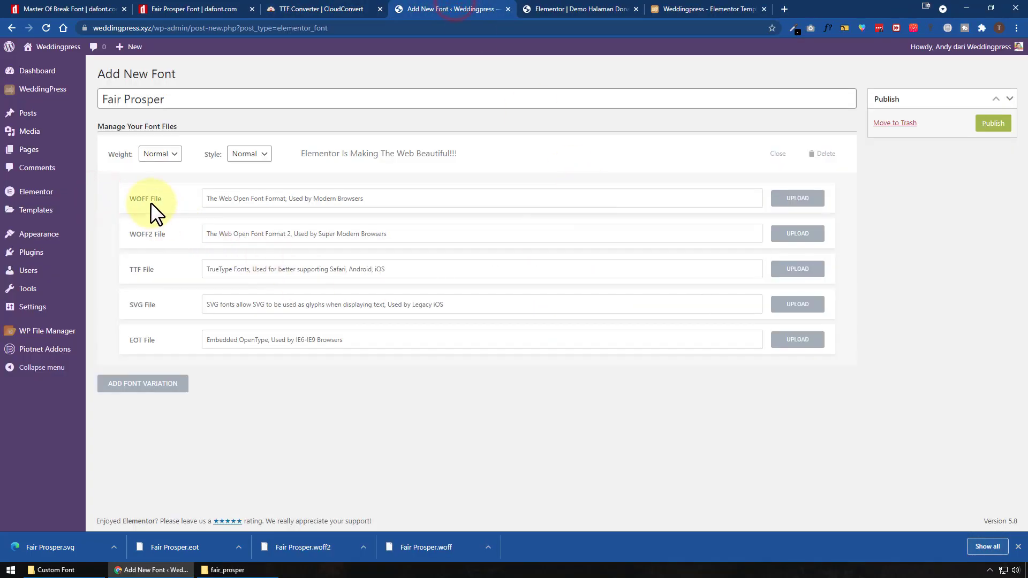
{"action": "left_click", "coordinate": [810, 199]}
{"action": "left_click", "coordinate": [260, 570]}
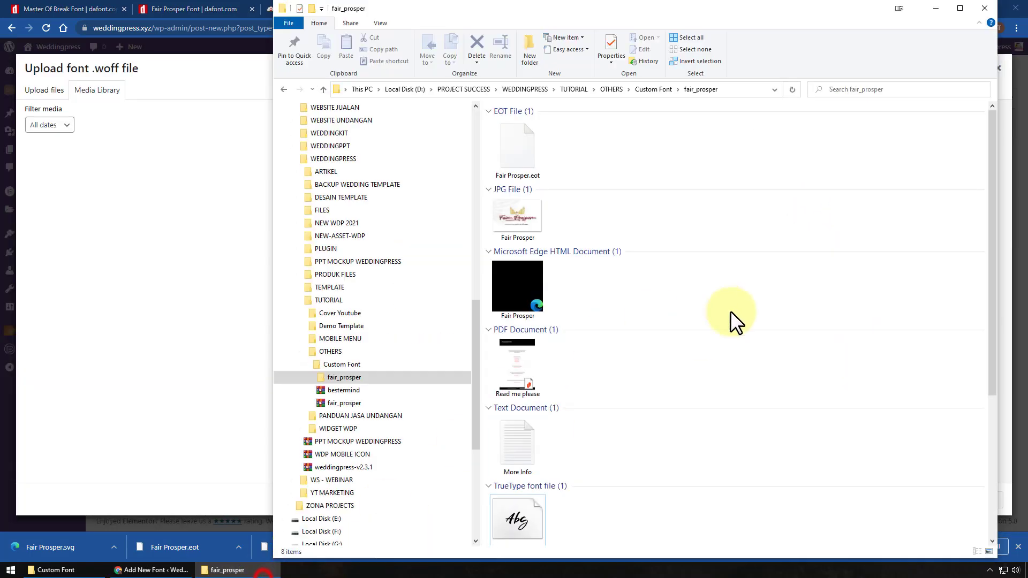
{"action": "scroll", "coordinate": [730, 438], "scroll_direction": "down", "scroll_amount": 3}
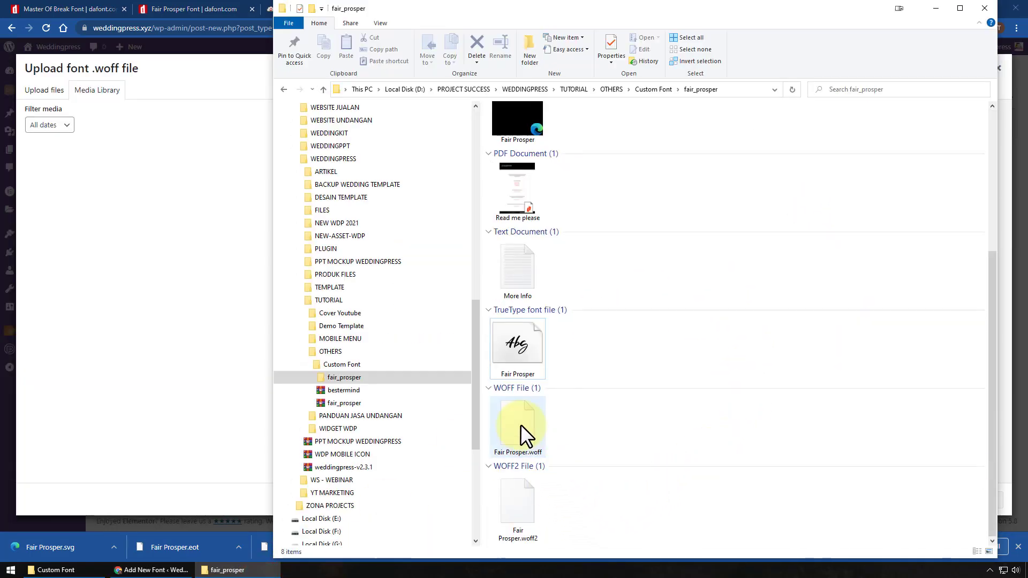
{"action": "left_click_drag", "start_coordinate": [520, 424], "coordinate": [96, 257]}
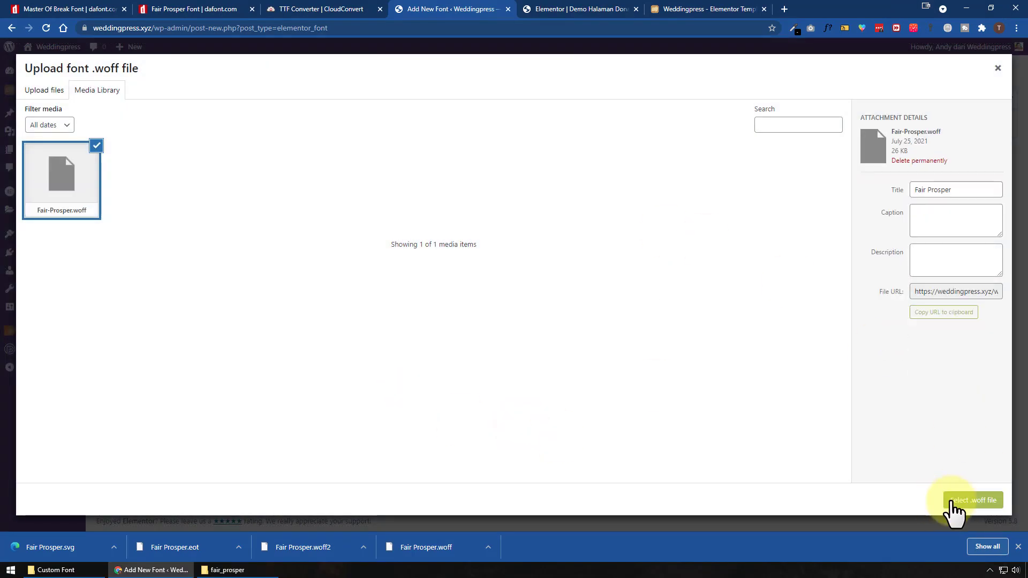
{"action": "left_click", "coordinate": [950, 502]}
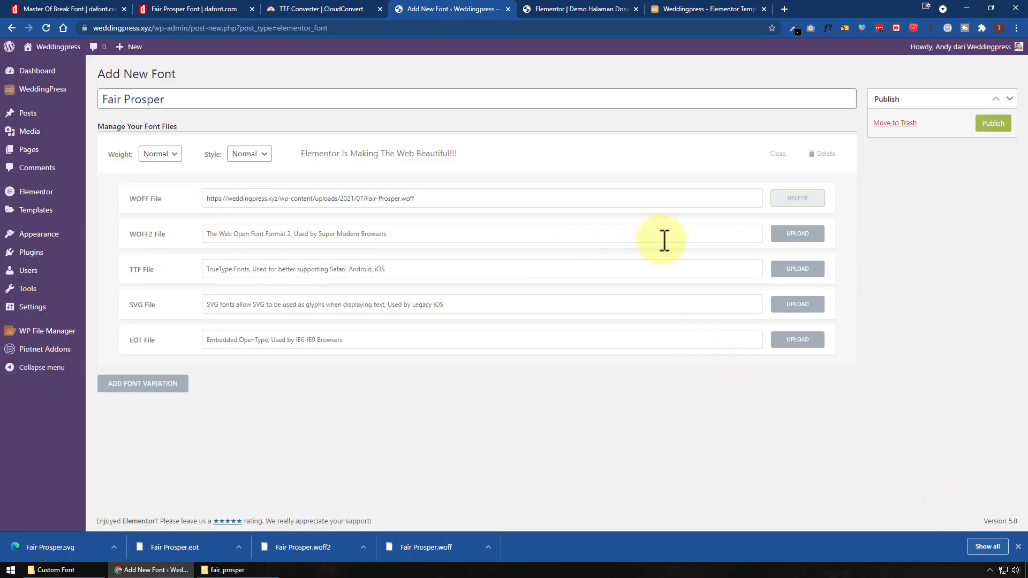
Step: Upload Fair Prosper.woff2 from the fair_prosper folder and select it as the font's WOFF2 file
{"action": "left_click", "coordinate": [802, 235]}
{"action": "left_click", "coordinate": [225, 569]}
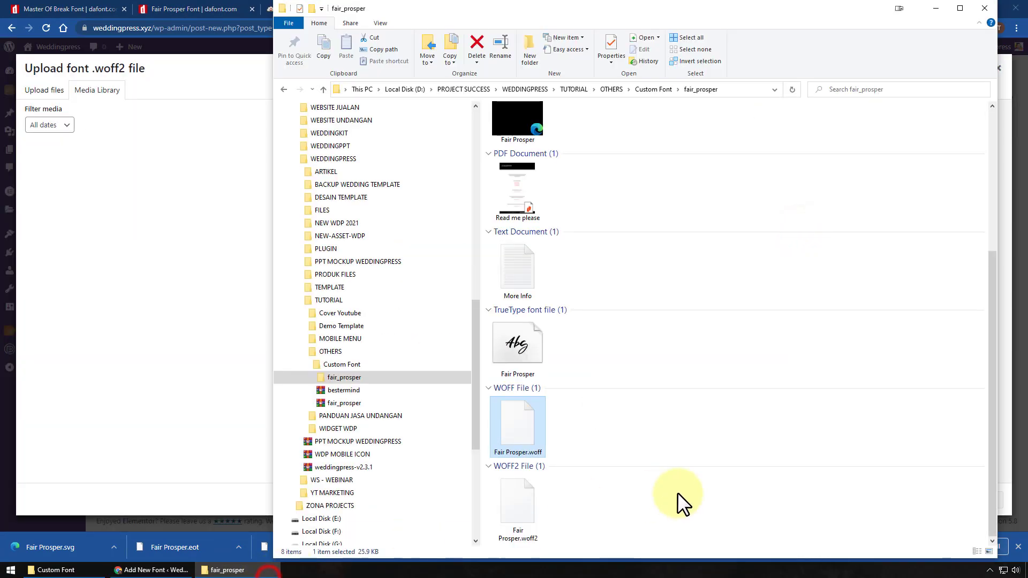
{"action": "left_click_drag", "start_coordinate": [522, 512], "coordinate": [177, 348]}
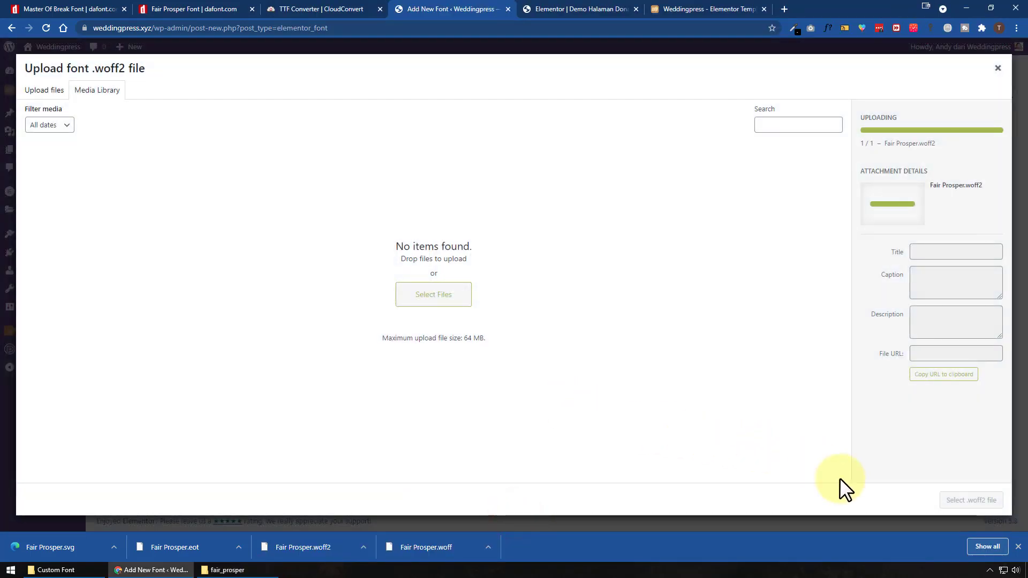
{"action": "left_click", "coordinate": [953, 501]}
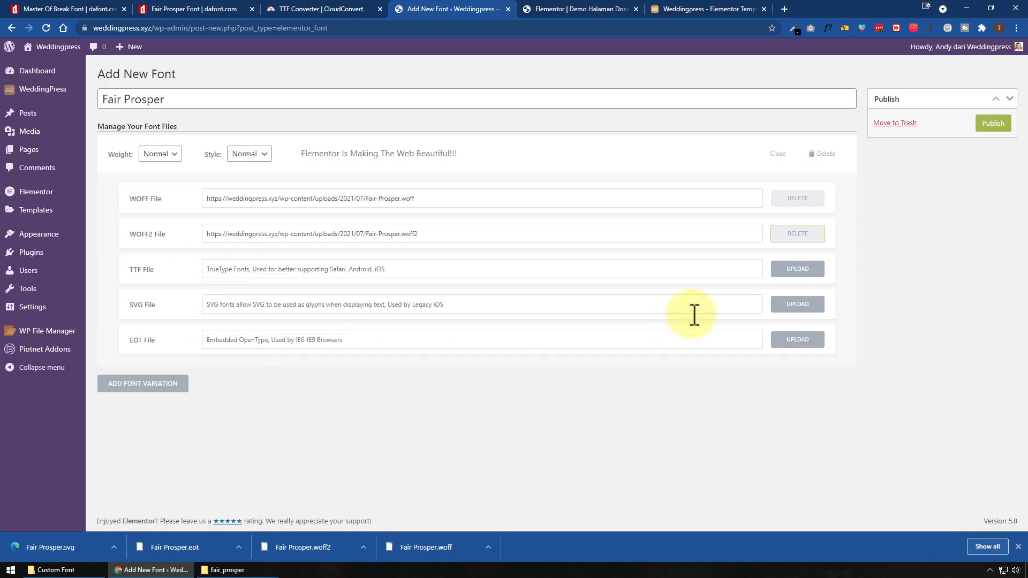
Step: Upload the Fair Prosper TrueType file from the fair_prosper folder and select it as the font's TTF file
{"action": "left_click", "coordinate": [778, 272]}
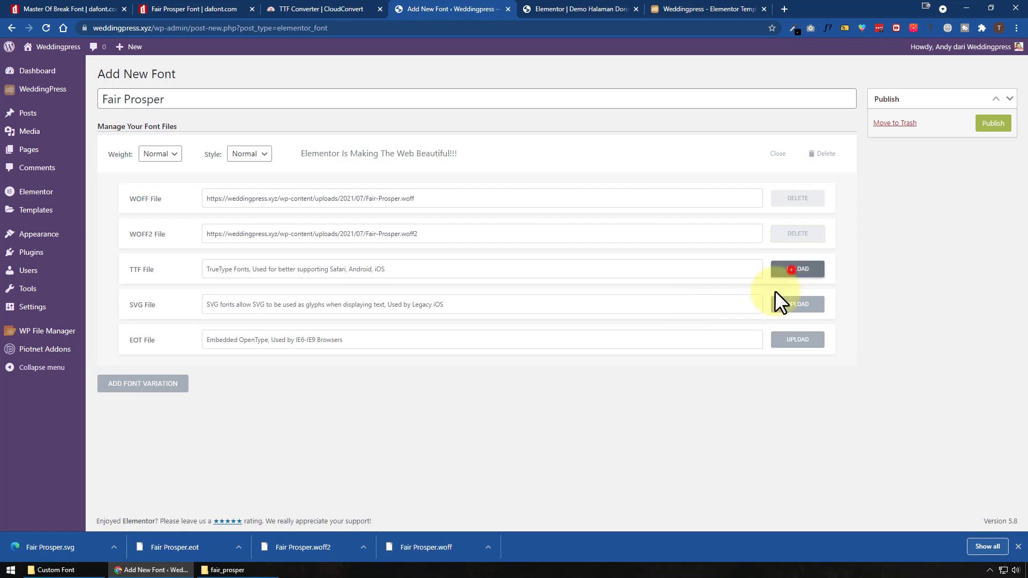
{"action": "left_click", "coordinate": [234, 570]}
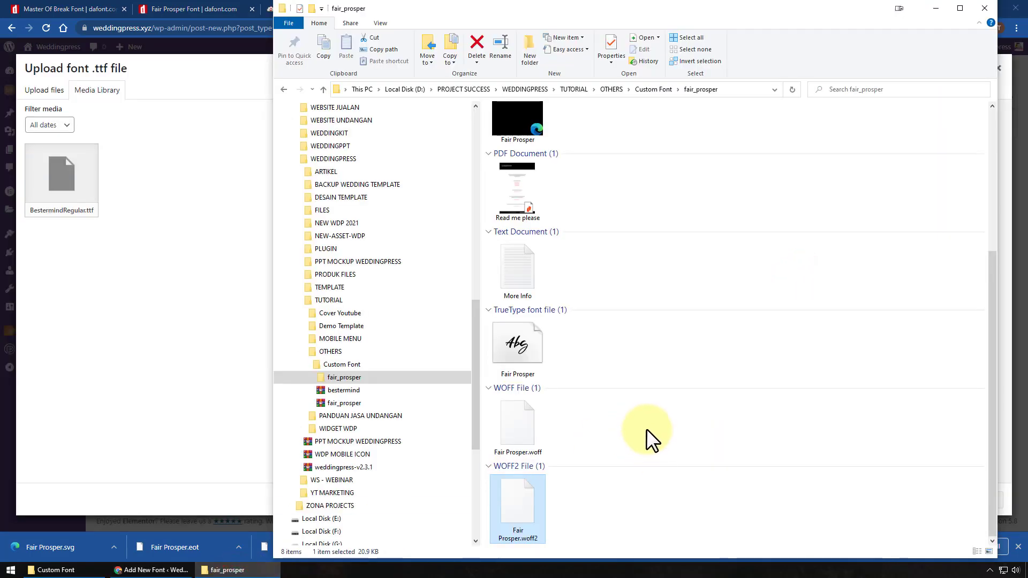
{"action": "left_click_drag", "start_coordinate": [528, 343], "coordinate": [88, 322]}
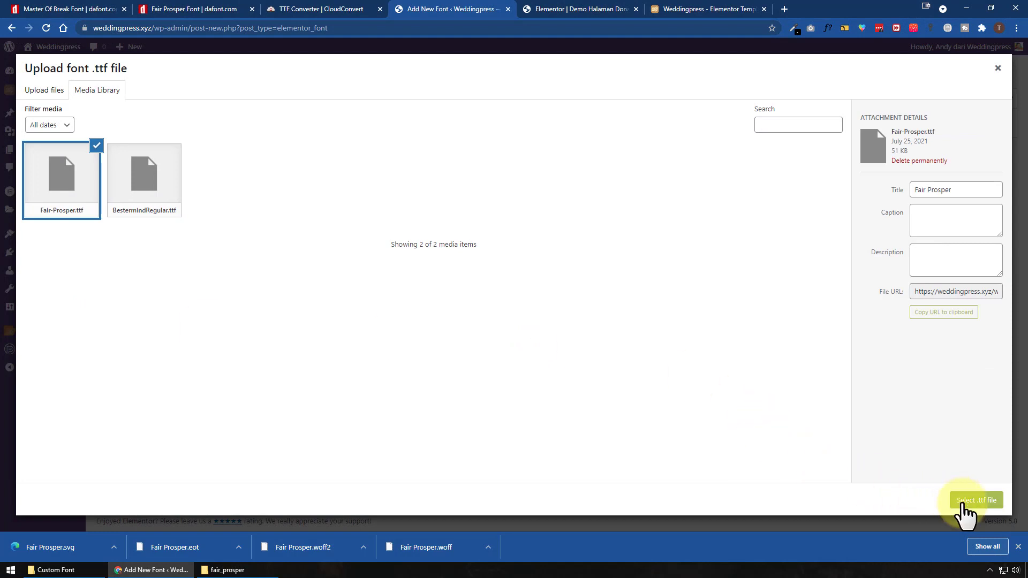
{"action": "left_click", "coordinate": [964, 502]}
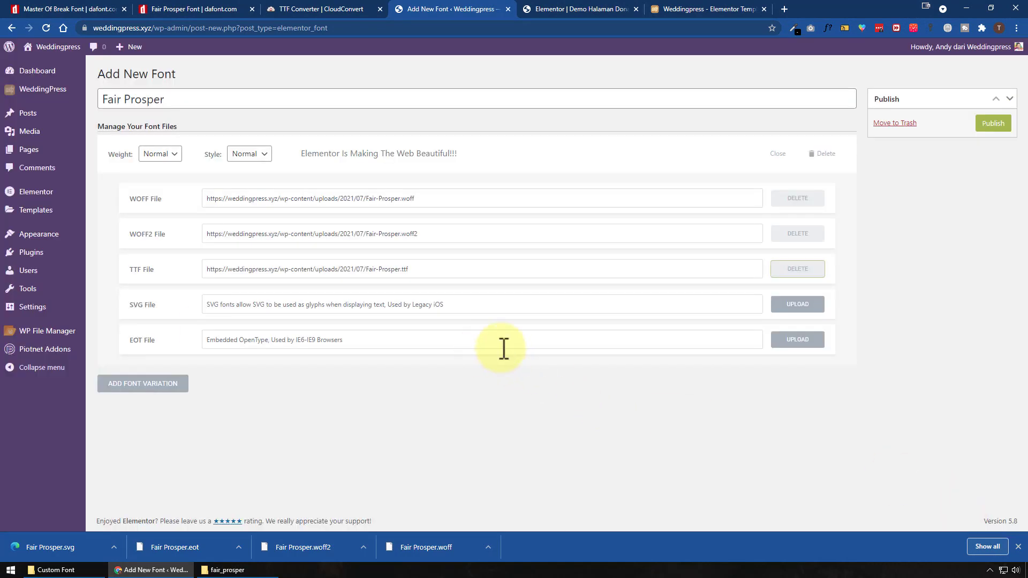
Step: Upload the Fair Prosper SVG file from the fair_prosper folder and select it as the font's SVG file
{"action": "left_click", "coordinate": [812, 306]}
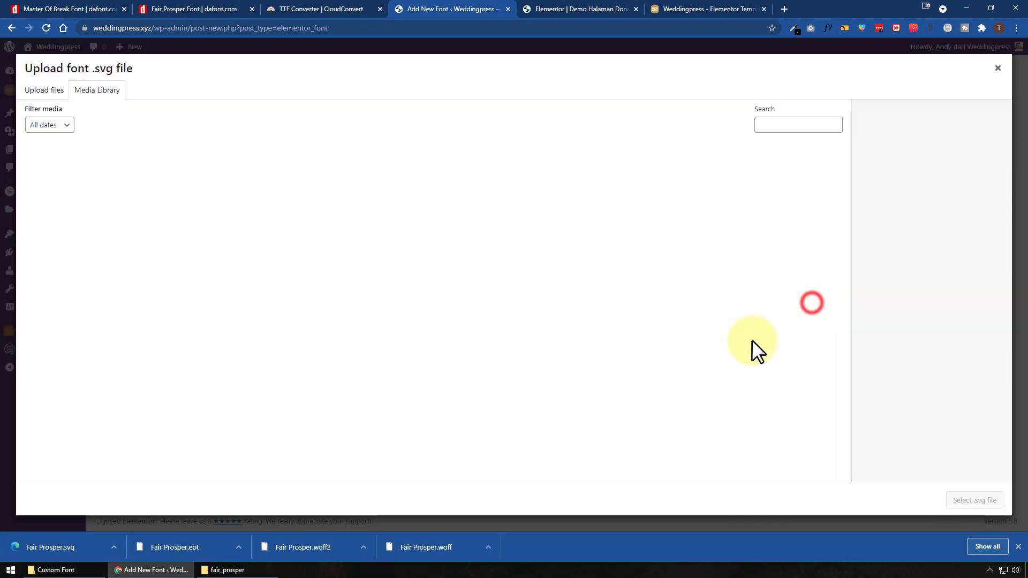
{"action": "left_click", "coordinate": [226, 570]}
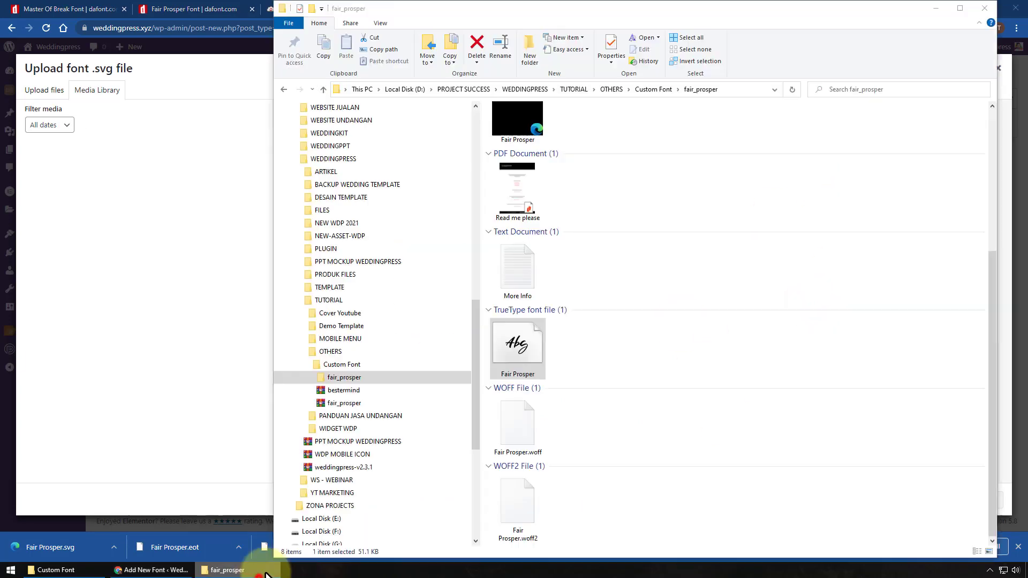
{"action": "scroll", "coordinate": [675, 405], "scroll_direction": "up", "scroll_amount": 2}
{"action": "left_click_drag", "start_coordinate": [534, 188], "coordinate": [197, 263]}
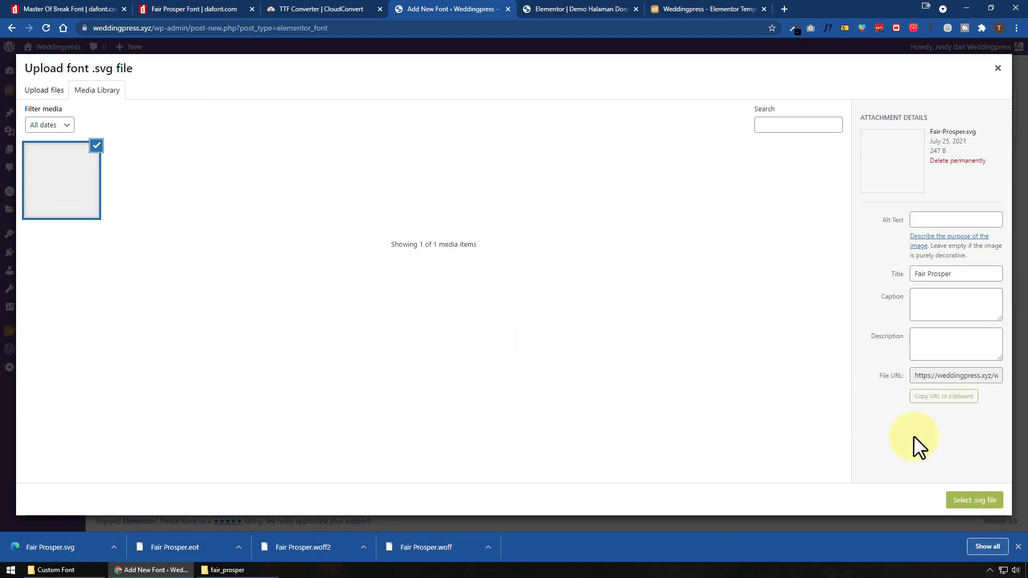
{"action": "left_click", "coordinate": [965, 502]}
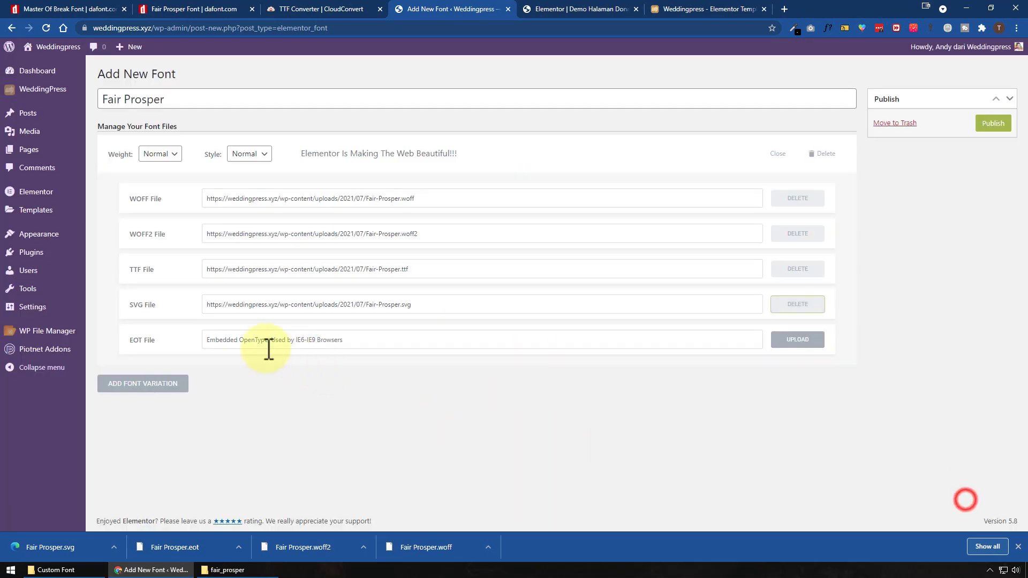
Step: Upload Fair Prosper.eot as the font's EOT file and publish the Fair Prosper custom font
{"action": "left_click", "coordinate": [806, 344]}
{"action": "left_click", "coordinate": [227, 569]}
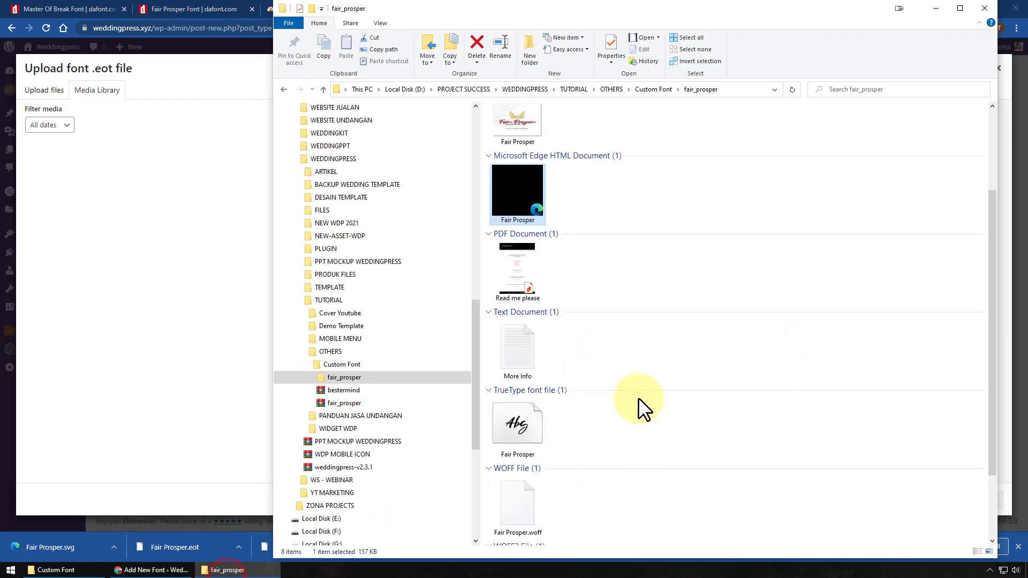
{"action": "scroll", "coordinate": [638, 397], "scroll_direction": "up", "scroll_amount": 3}
{"action": "left_click_drag", "start_coordinate": [516, 134], "coordinate": [674, 383]}
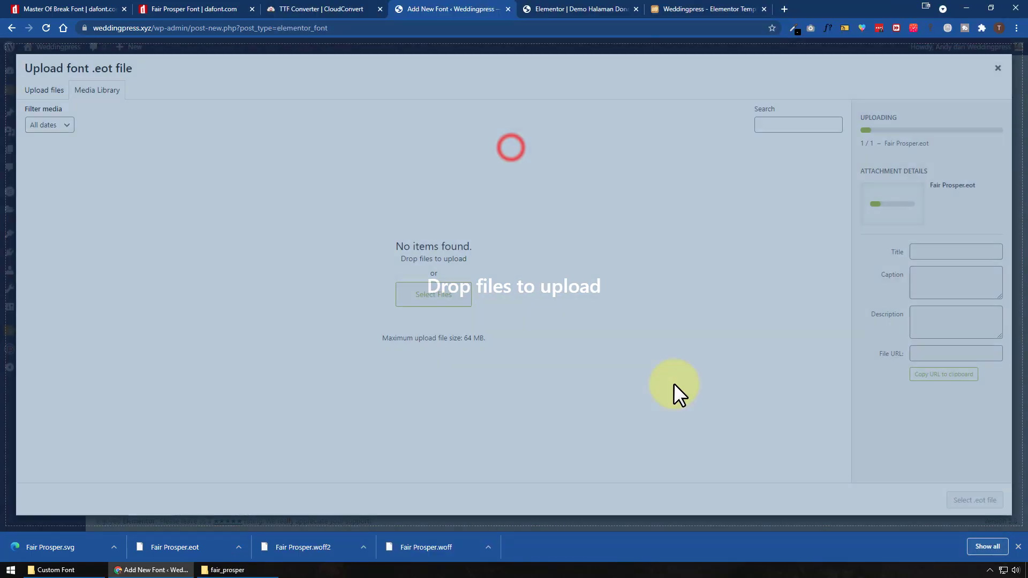
{"action": "left_click", "coordinate": [995, 500]}
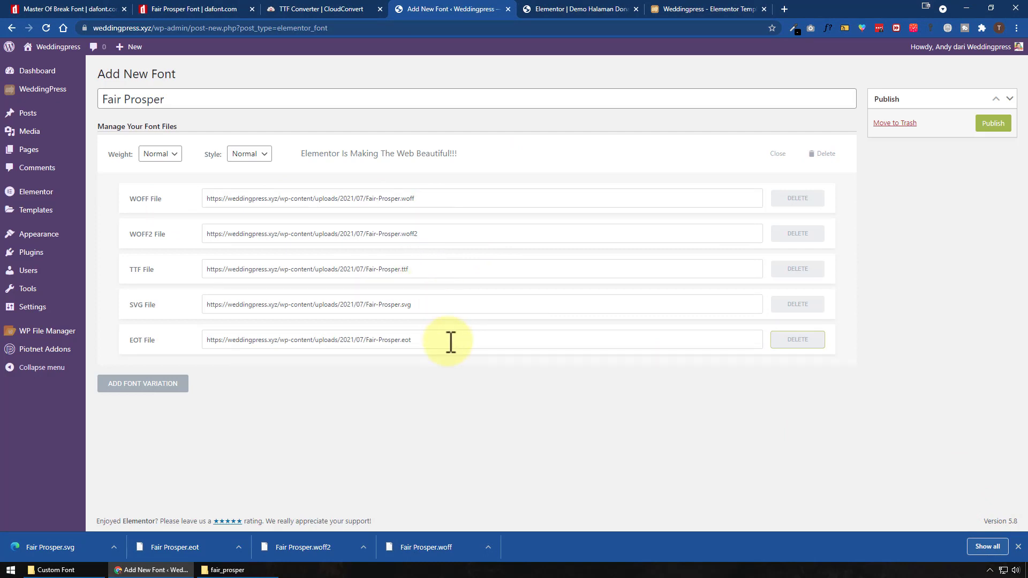
{"action": "left_click", "coordinate": [994, 127]}
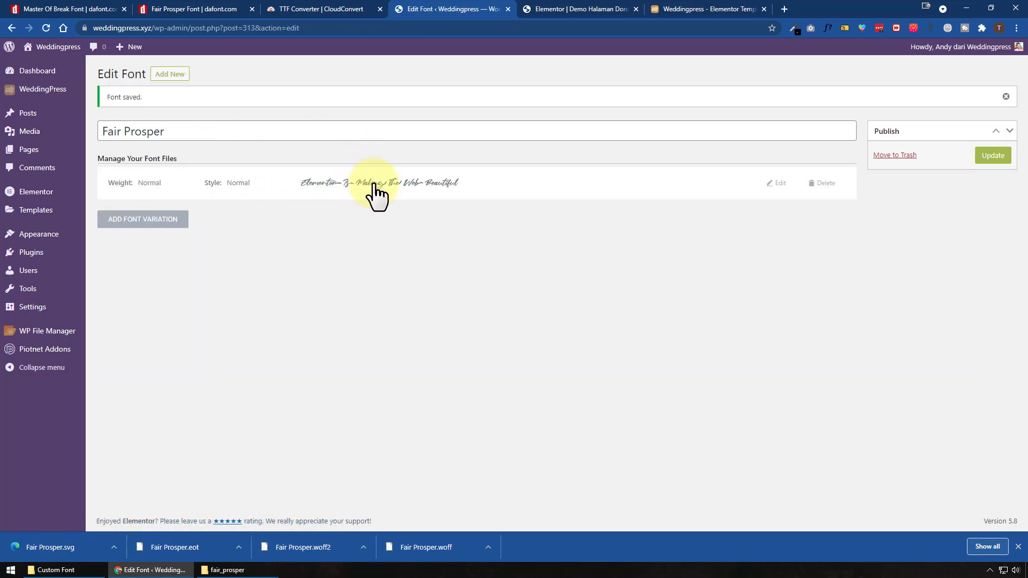
Step: Switch to the Elementor page editor, save the demo page and reload the editor
{"action": "key", "text": "ctrl+Tab"}
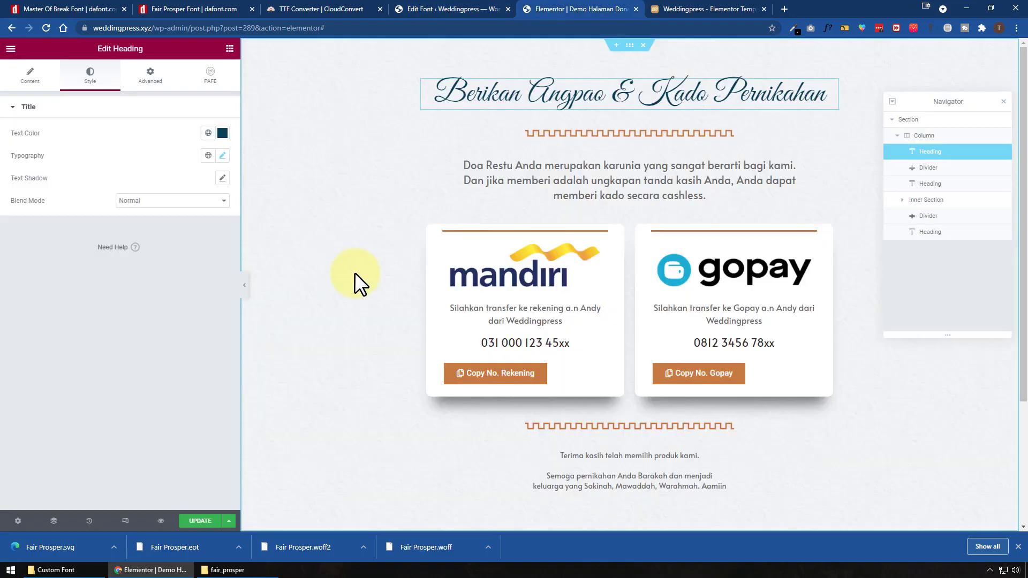
{"action": "left_click", "coordinate": [201, 522]}
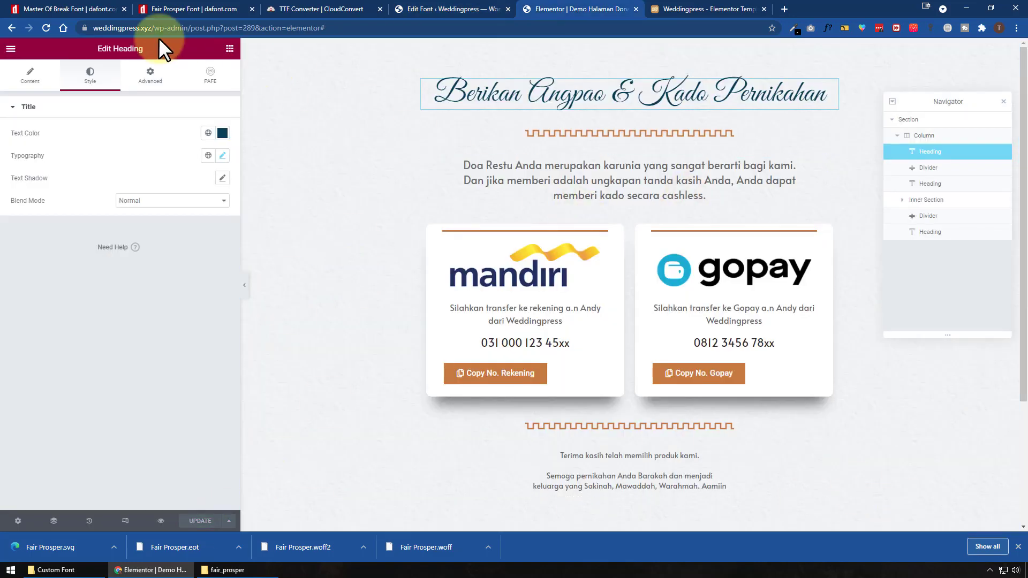
{"action": "left_click", "coordinate": [41, 29]}
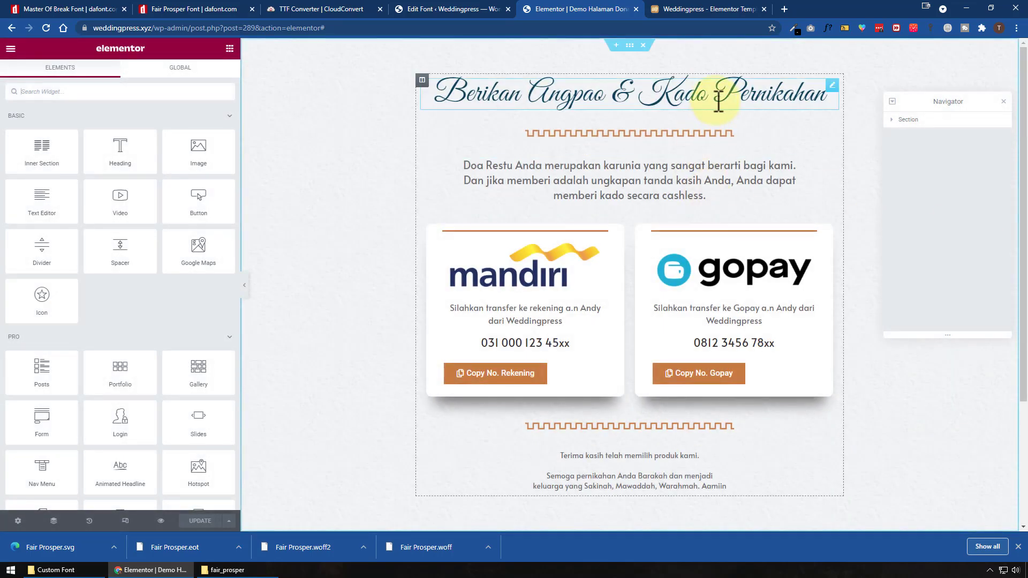
Step: Set the typography of the "Berikan Angpao & Kado Pernikahan" heading to the Fair Prosper custom font at 84 px
{"action": "left_click", "coordinate": [718, 96]}
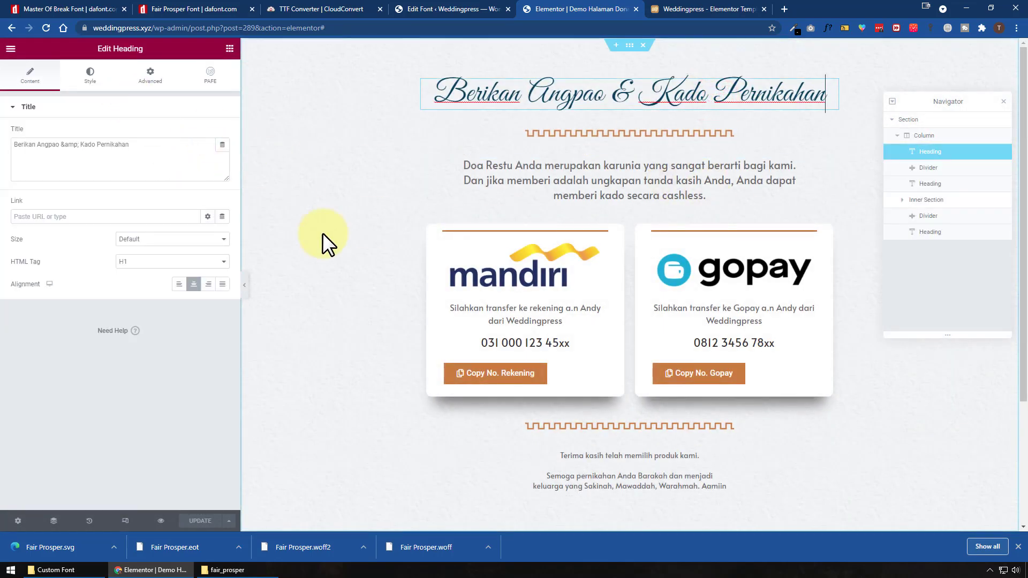
{"action": "left_click", "coordinate": [89, 88]}
{"action": "left_click", "coordinate": [222, 155]}
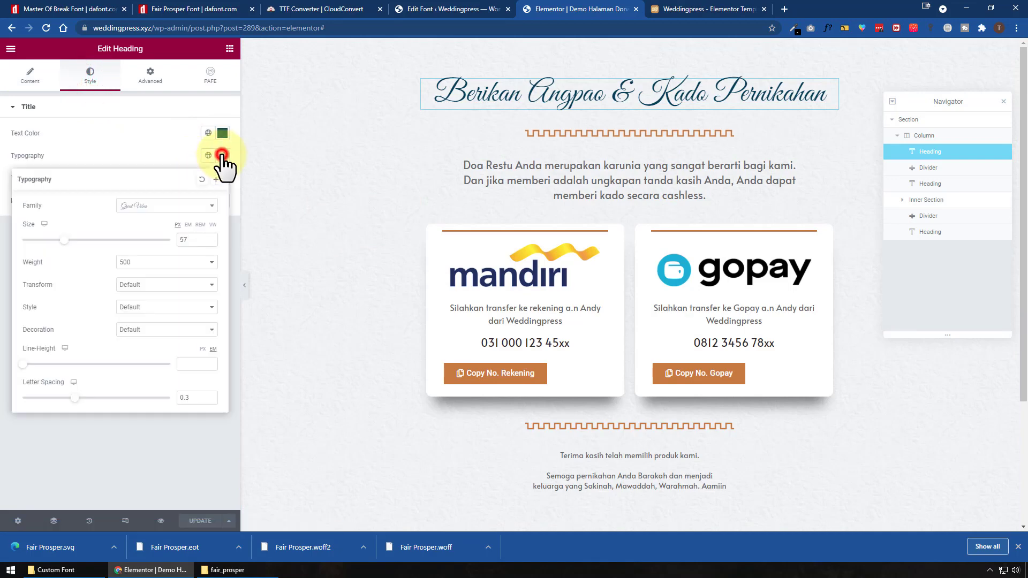
{"action": "left_click", "coordinate": [191, 207]}
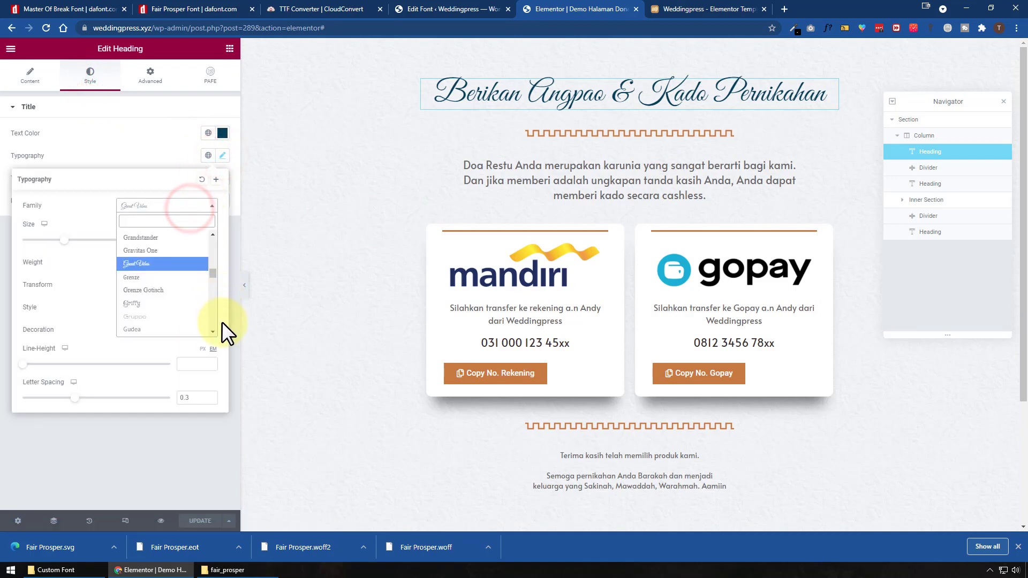
{"action": "left_click_drag", "start_coordinate": [213, 275], "coordinate": [213, 230]}
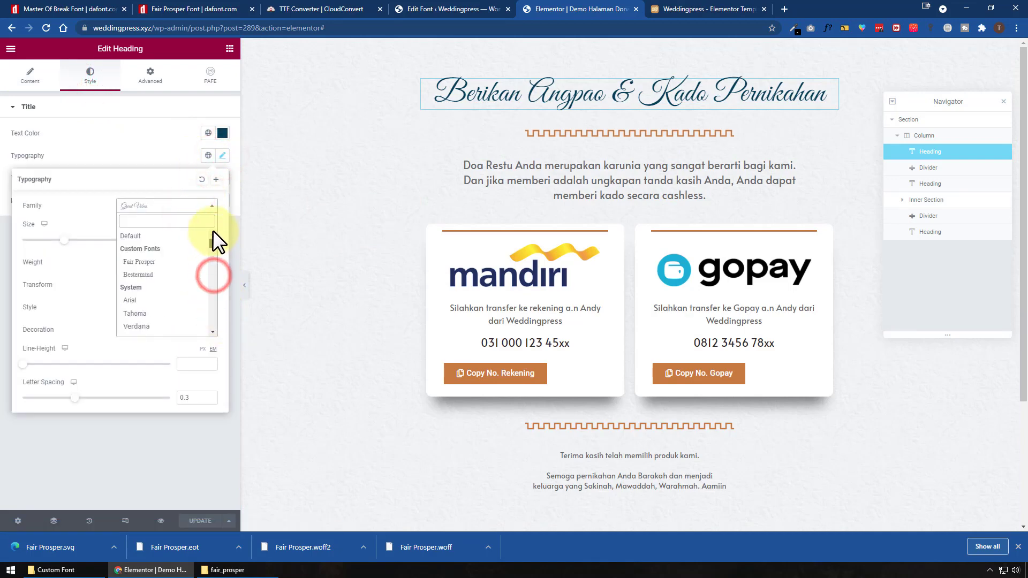
{"action": "left_click", "coordinate": [155, 263]}
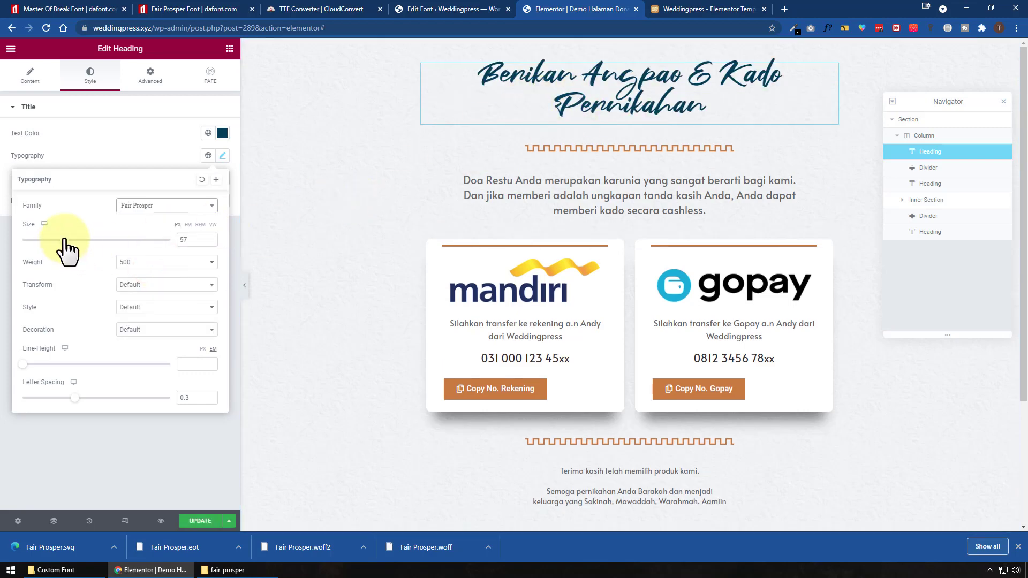
{"action": "left_click_drag", "start_coordinate": [64, 239], "coordinate": [84, 242]}
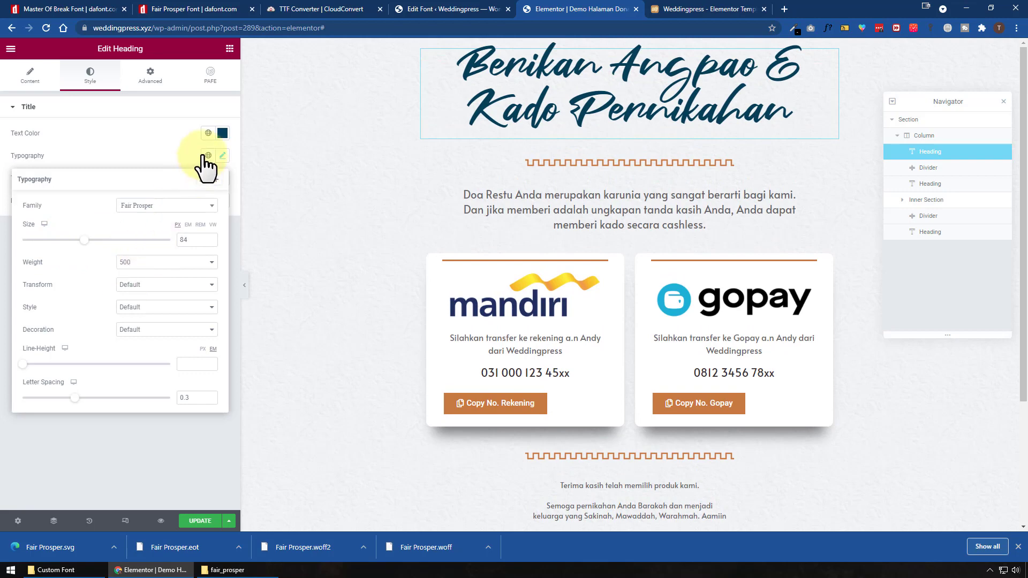
Step: Change the text color of the "Berikan Angpao & Kado Pernikahan" heading to orange-brown #BD7B33
{"action": "left_click", "coordinate": [223, 132]}
{"action": "left_click_drag", "start_coordinate": [146, 271], "coordinate": [108, 272]}
{"action": "left_click_drag", "start_coordinate": [135, 215], "coordinate": [188, 198]}
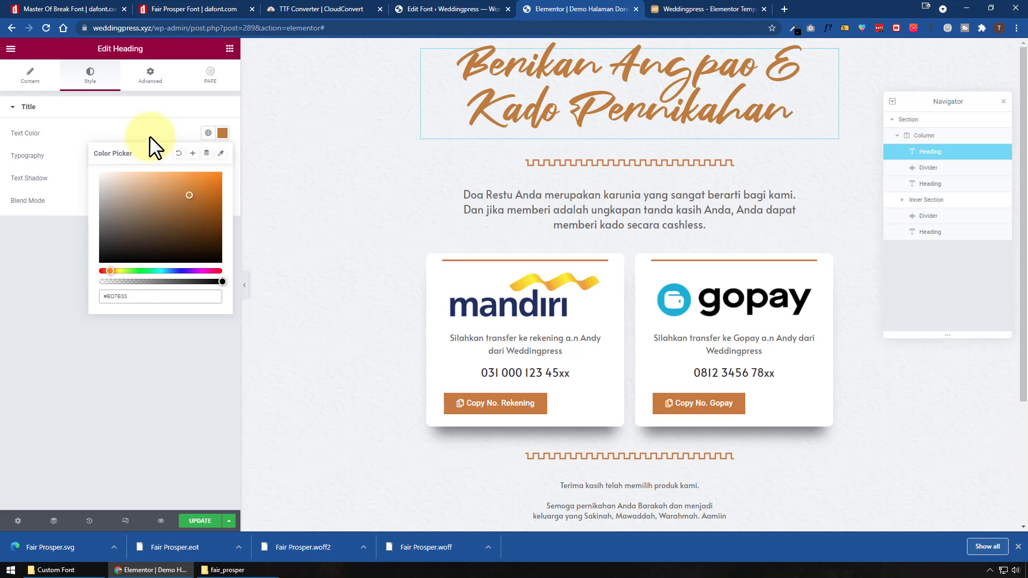
{"action": "left_click", "coordinate": [149, 137]}
Step: Set the main heading's line height to 1.3 em and its letter spacing to 1.3 in the typography settings
{"action": "left_click", "coordinate": [221, 155]}
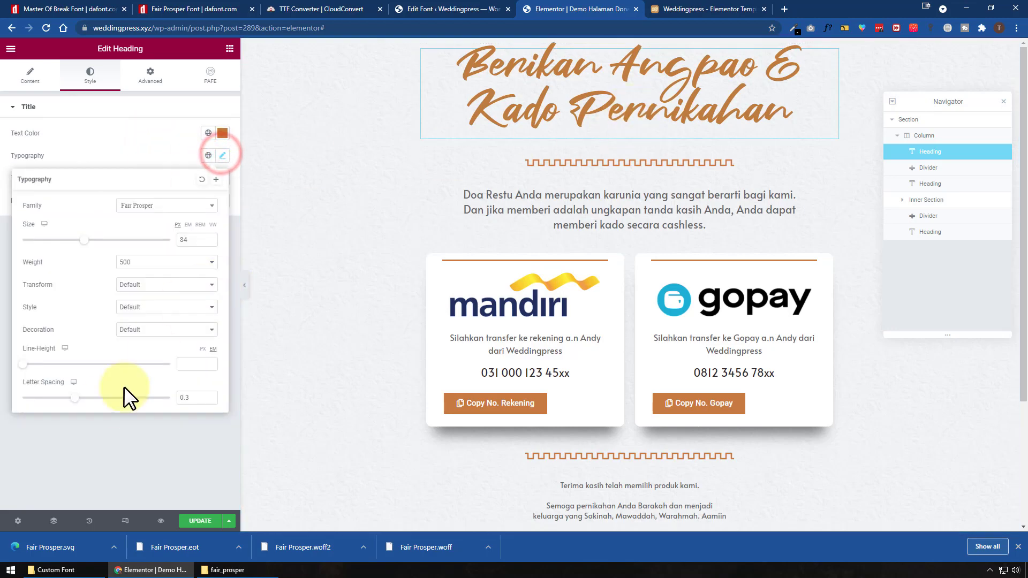
{"action": "left_click_drag", "start_coordinate": [19, 364], "coordinate": [40, 364]}
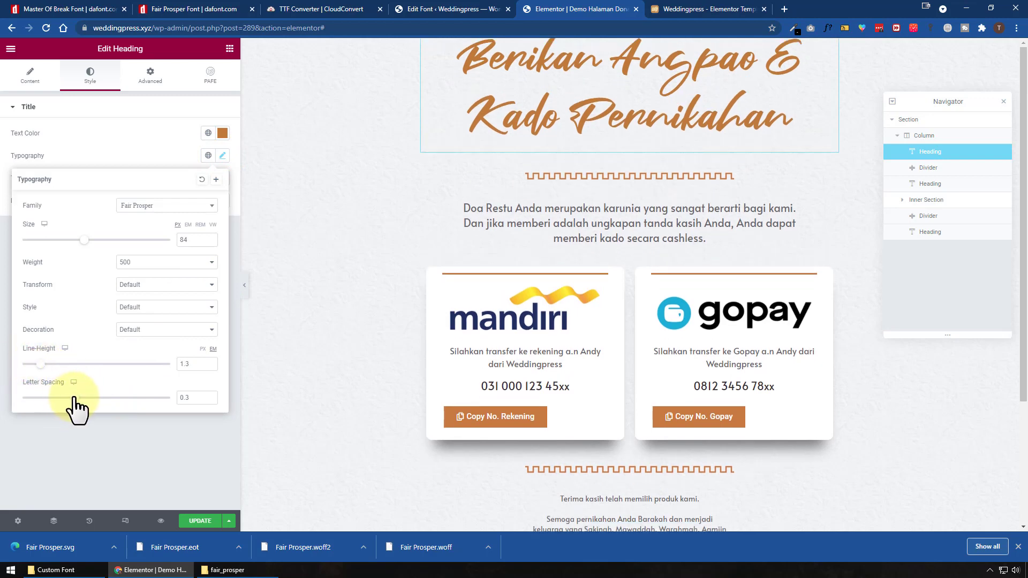
{"action": "mouse_move", "coordinate": [75, 399]}
{"action": "left_mouse_down"}
{"action": "mouse_move", "coordinate": [97, 399]}
{"action": "mouse_move", "coordinate": [84, 399]}
{"action": "left_mouse_up"}
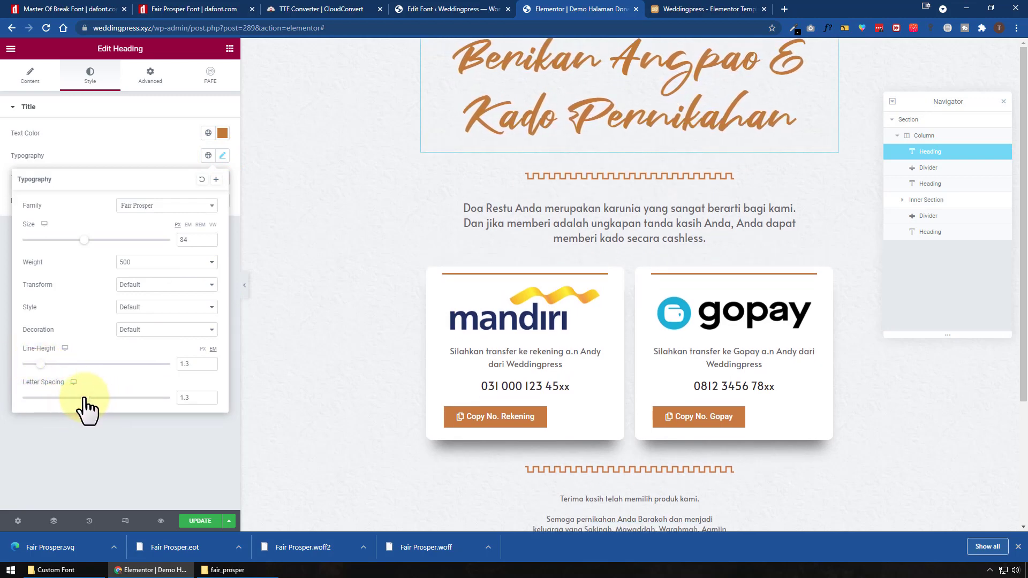
Step: Set the height of the section containing the heading to Default and dismiss the browser's downloads bar
{"action": "left_click", "coordinate": [629, 45]}
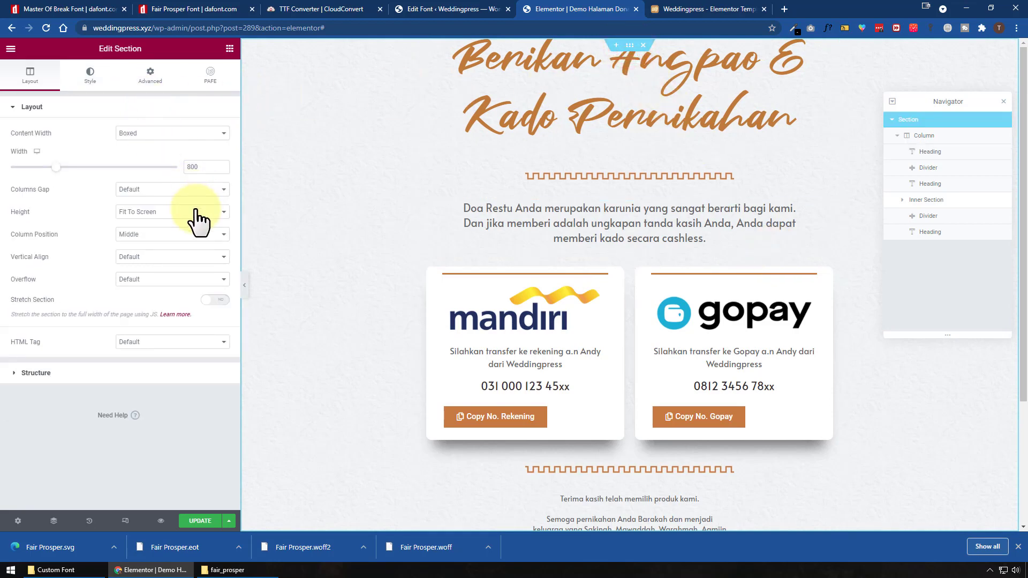
{"action": "left_click", "coordinate": [197, 212]}
{"action": "left_click", "coordinate": [190, 224]}
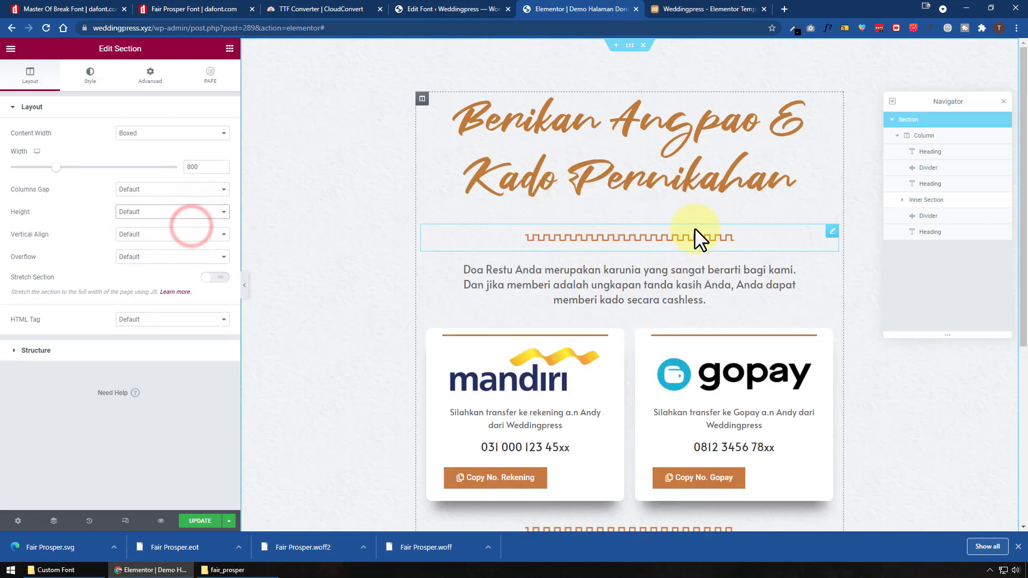
{"action": "left_click", "coordinate": [1018, 547]}
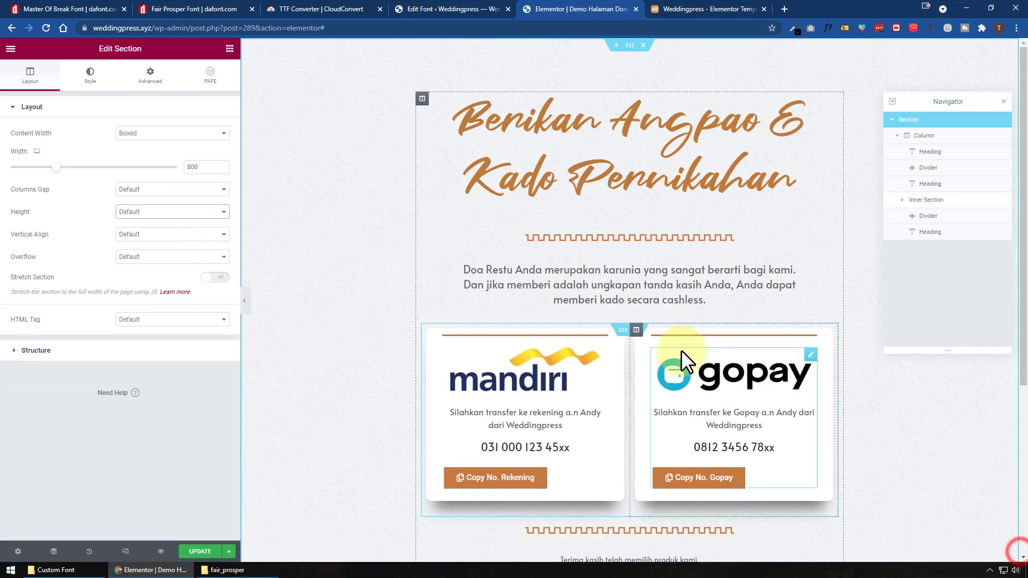
Step: Review the Fair Prosper page on dafont, the fair_prosper folder's files and the finished TTF conversions on CloudConvert
{"action": "left_click", "coordinate": [218, 9]}
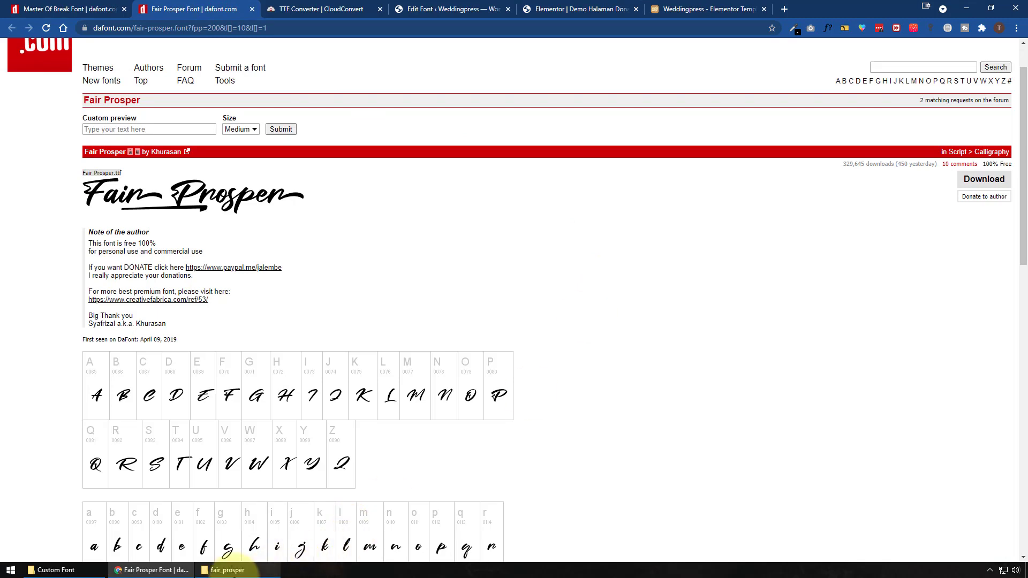
{"action": "left_click", "coordinate": [228, 570]}
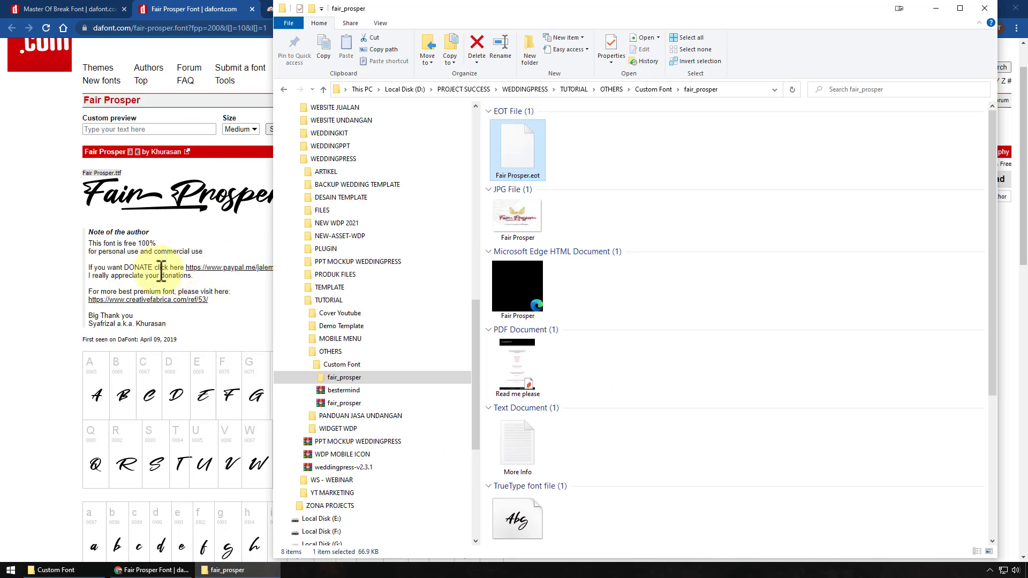
{"action": "left_click", "coordinate": [41, 214]}
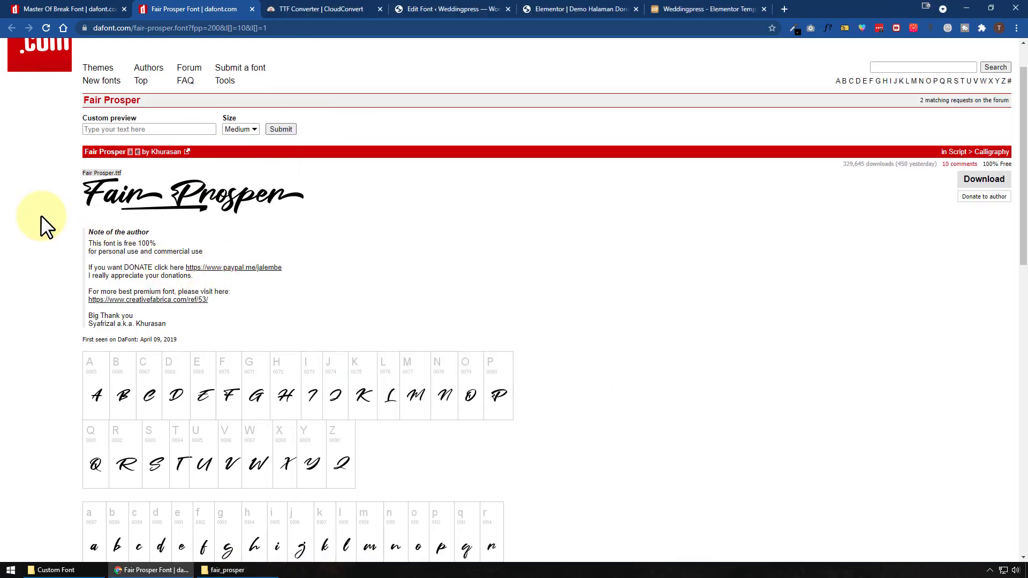
{"action": "left_click", "coordinate": [286, 8]}
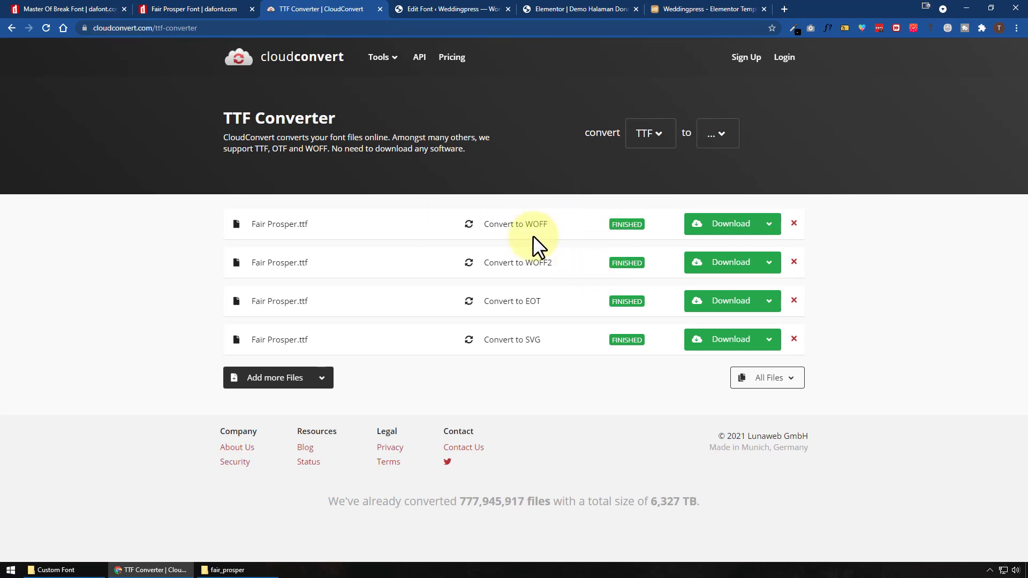
Step: Return to the WordPress font editing page and open Elementor's Custom Fonts list
{"action": "left_click", "coordinate": [447, 9]}
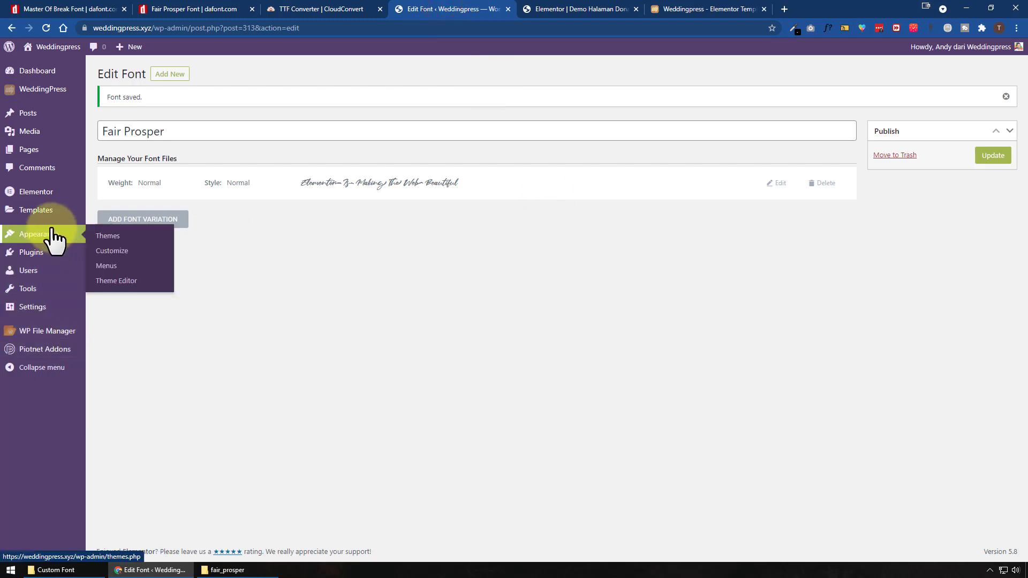
{"action": "mouse_move", "coordinate": [54, 194]}
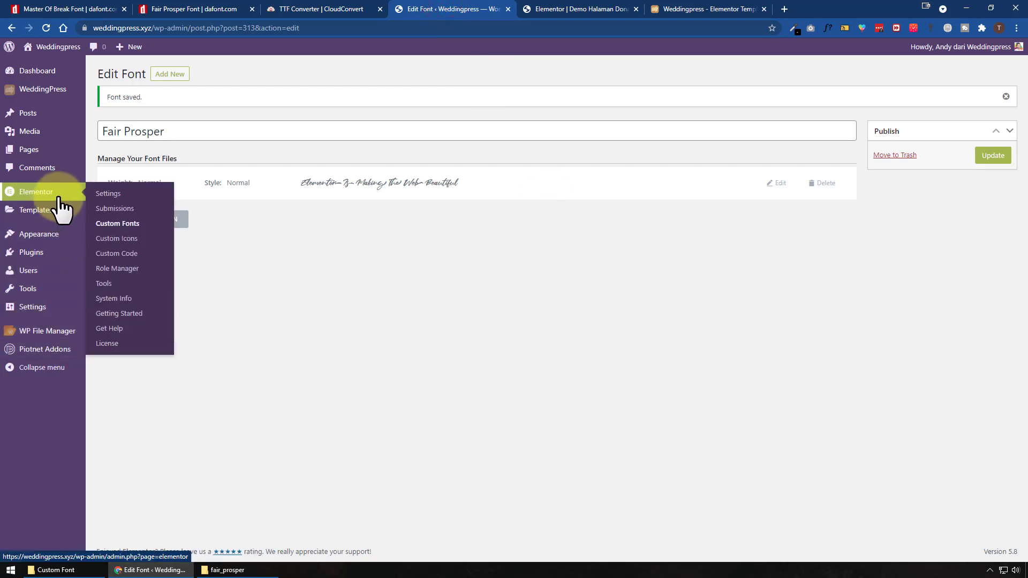
{"action": "left_click", "coordinate": [135, 225]}
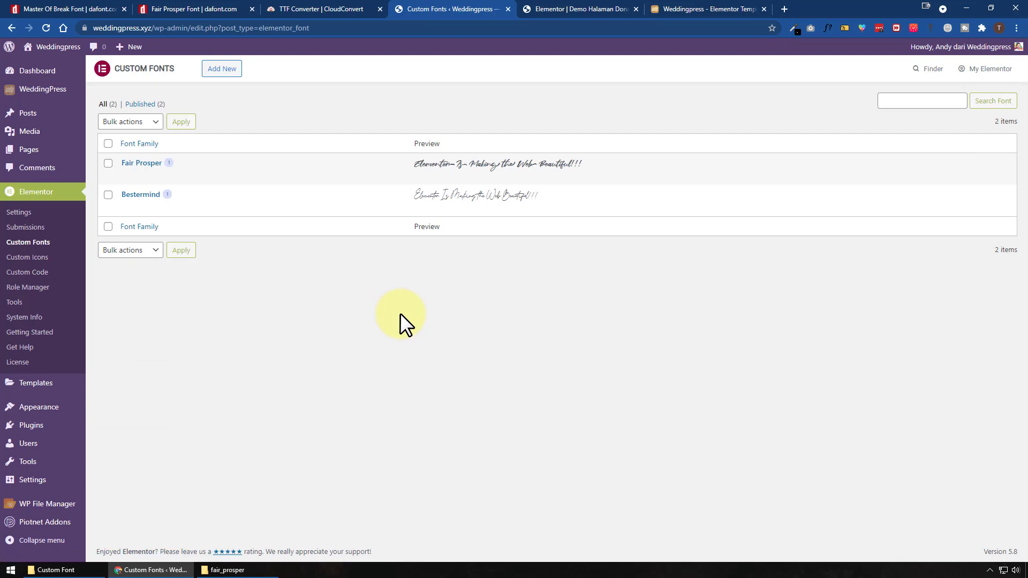